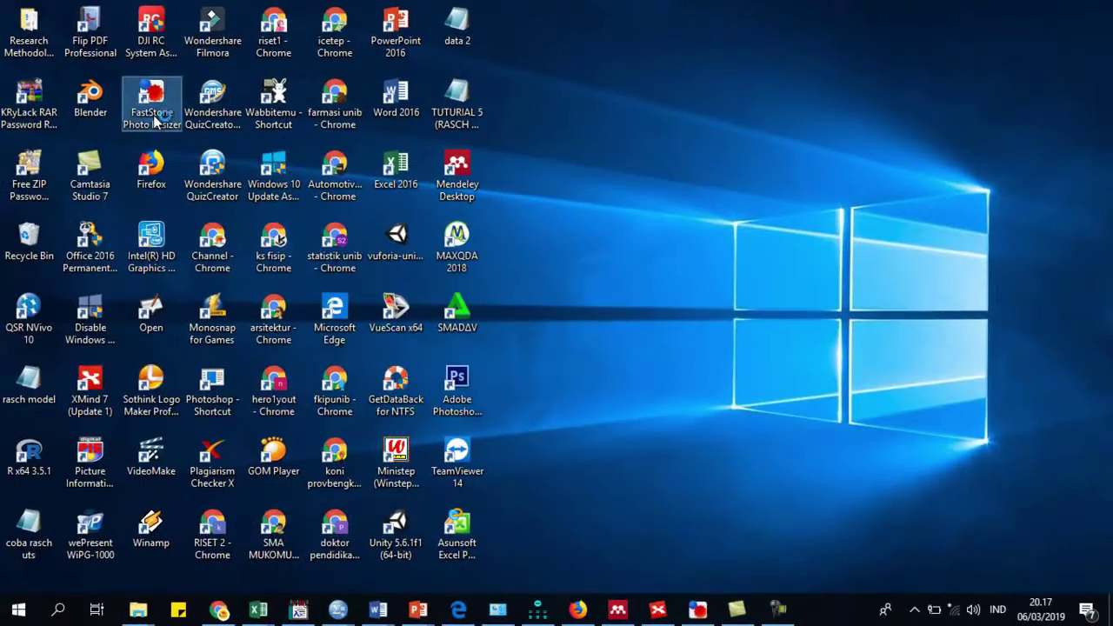
Launch FastStone Photo Resizer and open the "Penelitian dan Pengabdian Pada Masyarakat" folder.
{"action": "double_click", "coordinate": [154, 121]}
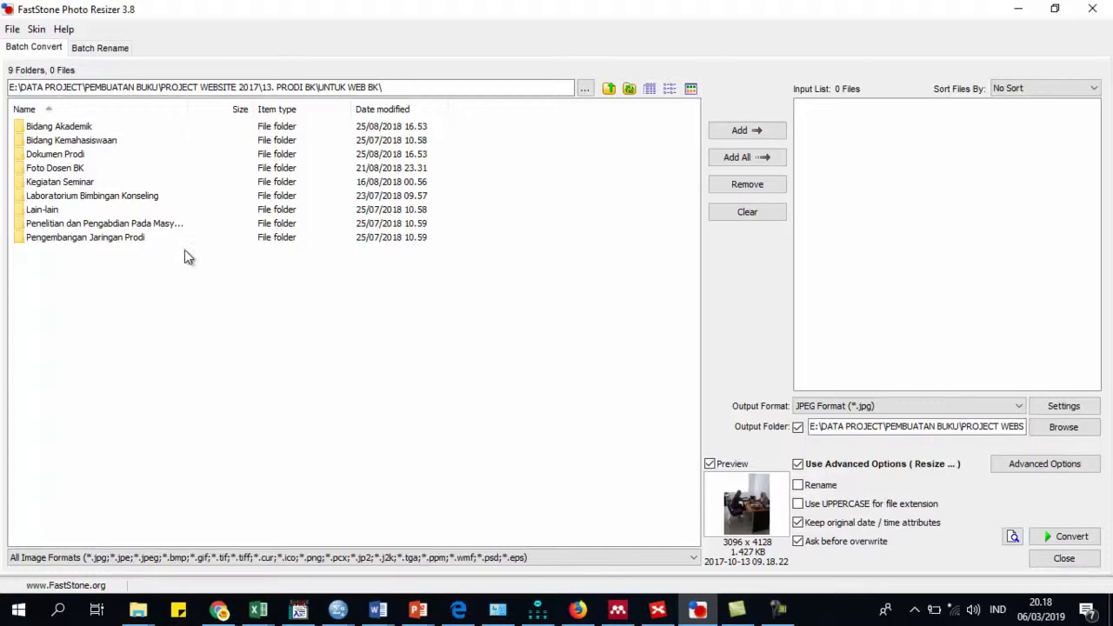
{"action": "double_click", "coordinate": [75, 224]}
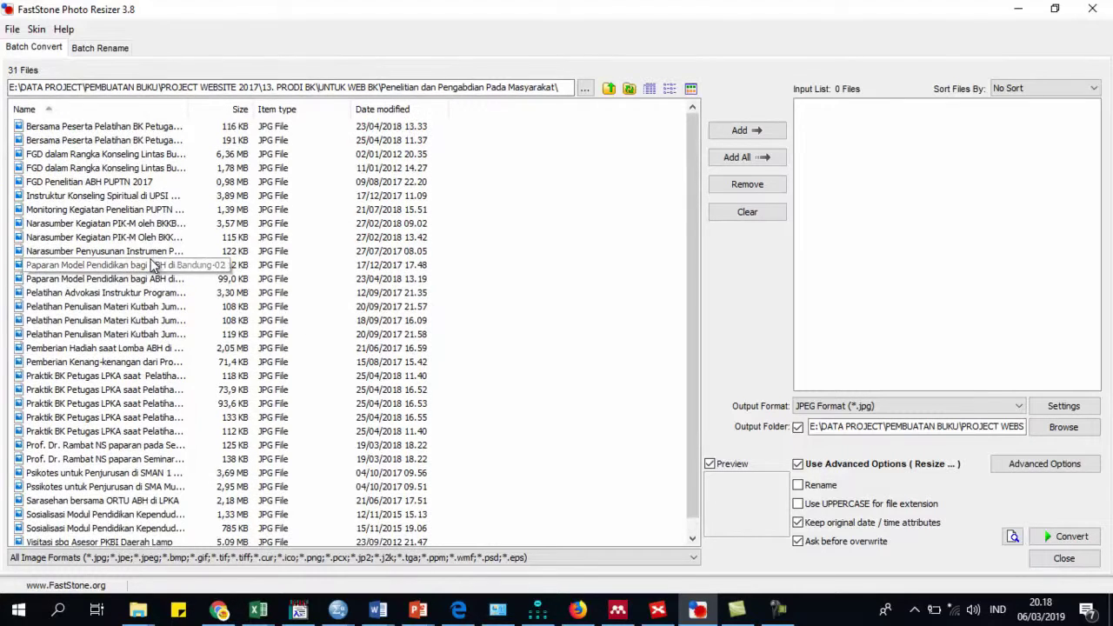
Preview several photos in the folder to compare their pixel dimensions and file sizes.
{"action": "left_click", "coordinate": [59, 131]}
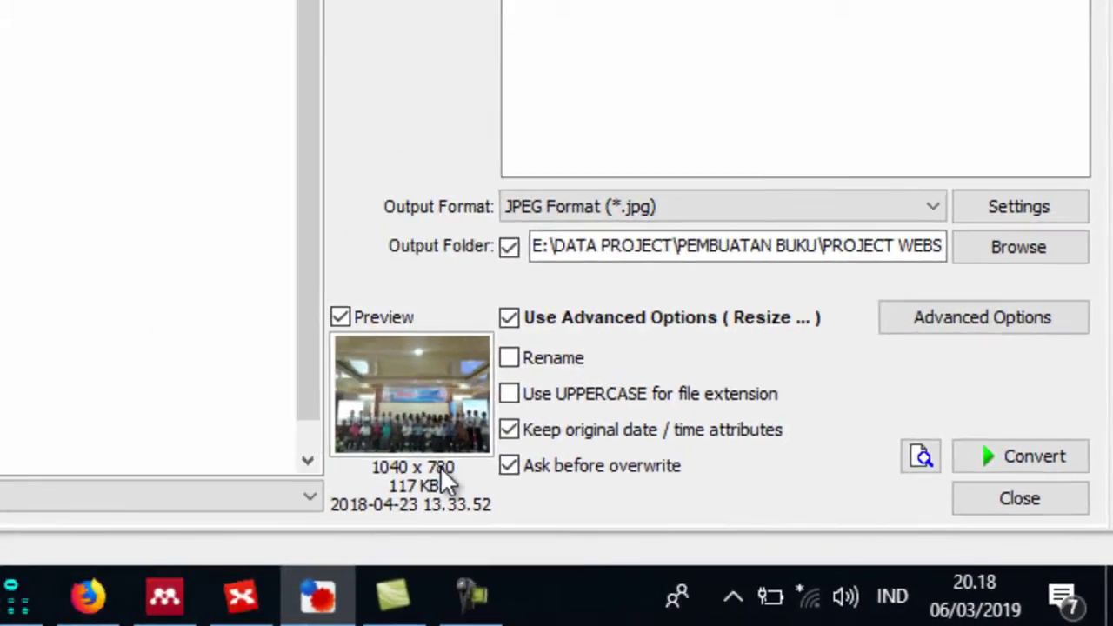
{"action": "left_click", "coordinate": [104, 181]}
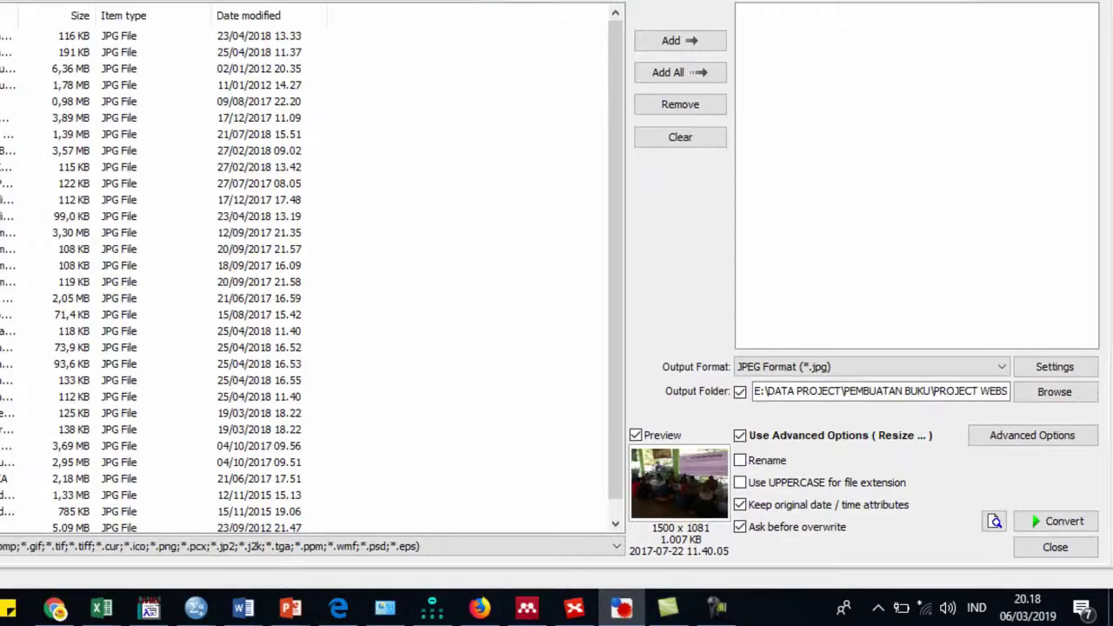
{"action": "left_click", "coordinate": [105, 237]}
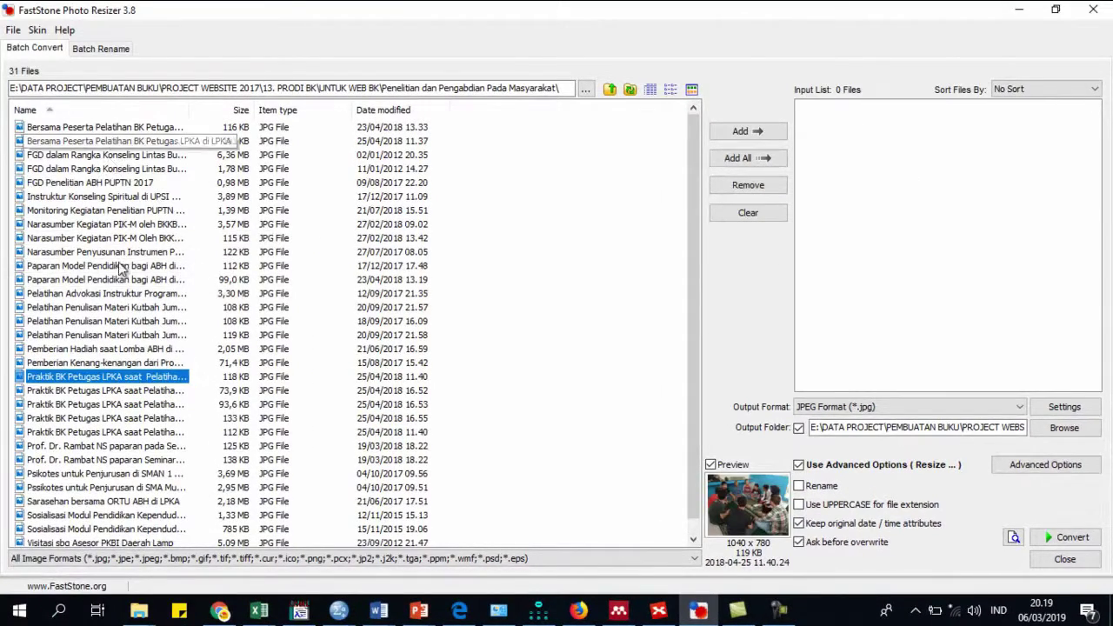
{"action": "scroll", "coordinate": [124, 304], "scroll_direction": "down", "scroll_amount": 1}
{"action": "left_click", "coordinate": [104, 307]}
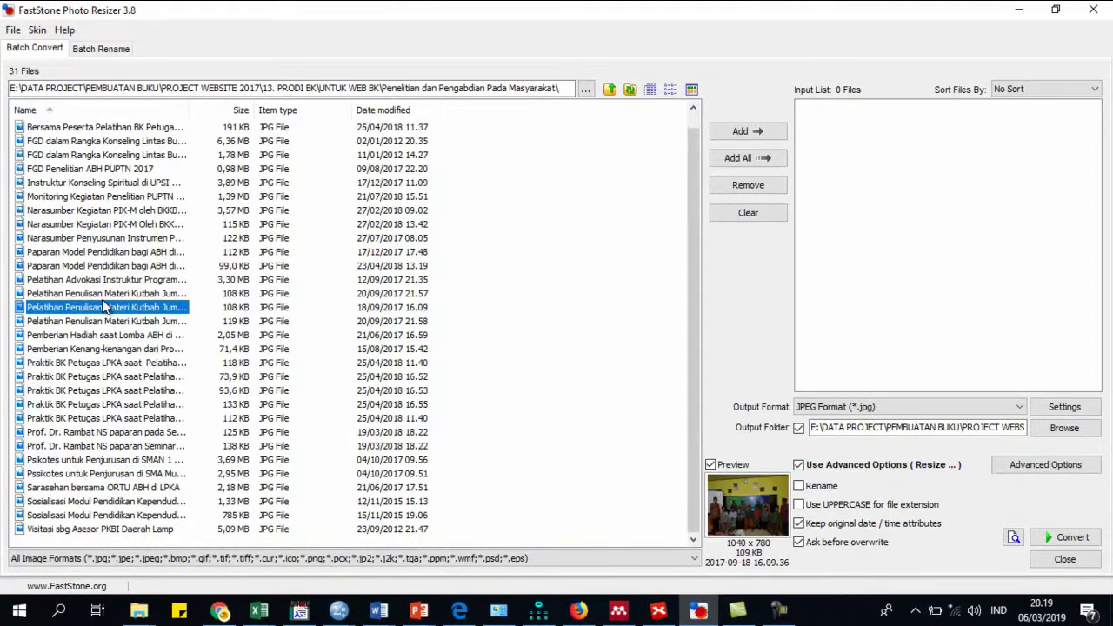
{"action": "left_click", "coordinate": [114, 223]}
{"action": "scroll", "coordinate": [113, 227], "scroll_direction": "up", "scroll_amount": 1}
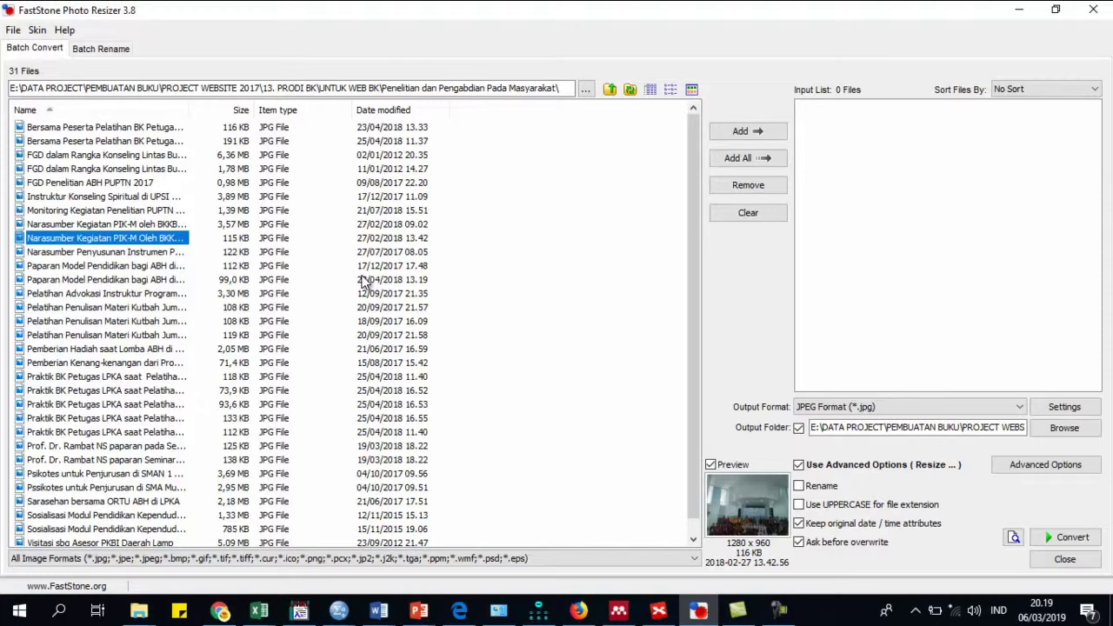
{"action": "left_click", "coordinate": [174, 293]}
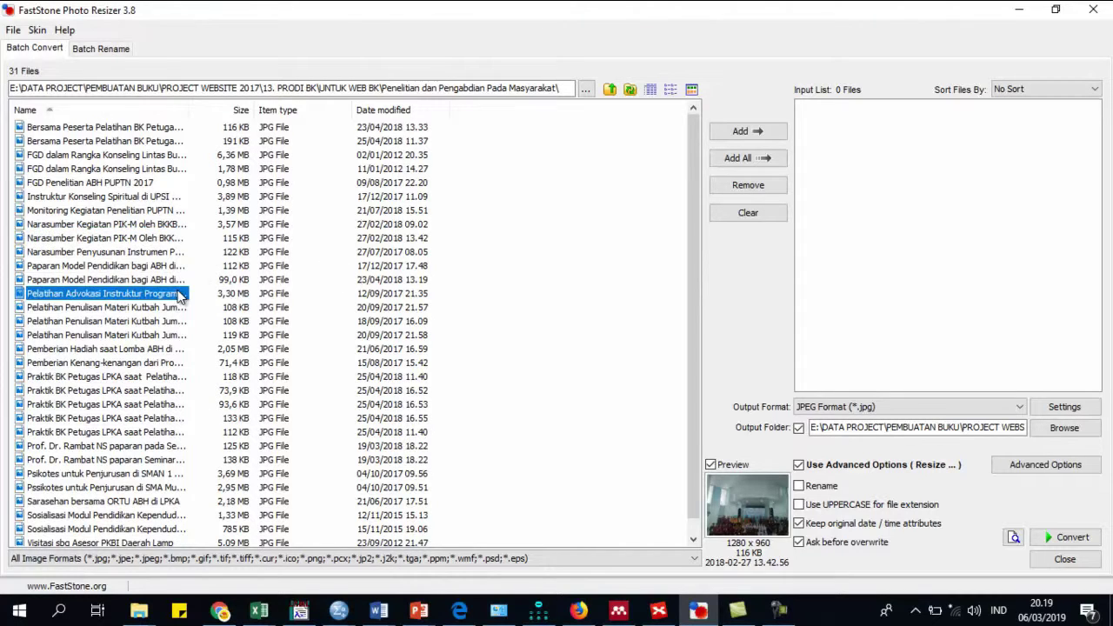
{"action": "left_click", "coordinate": [132, 267]}
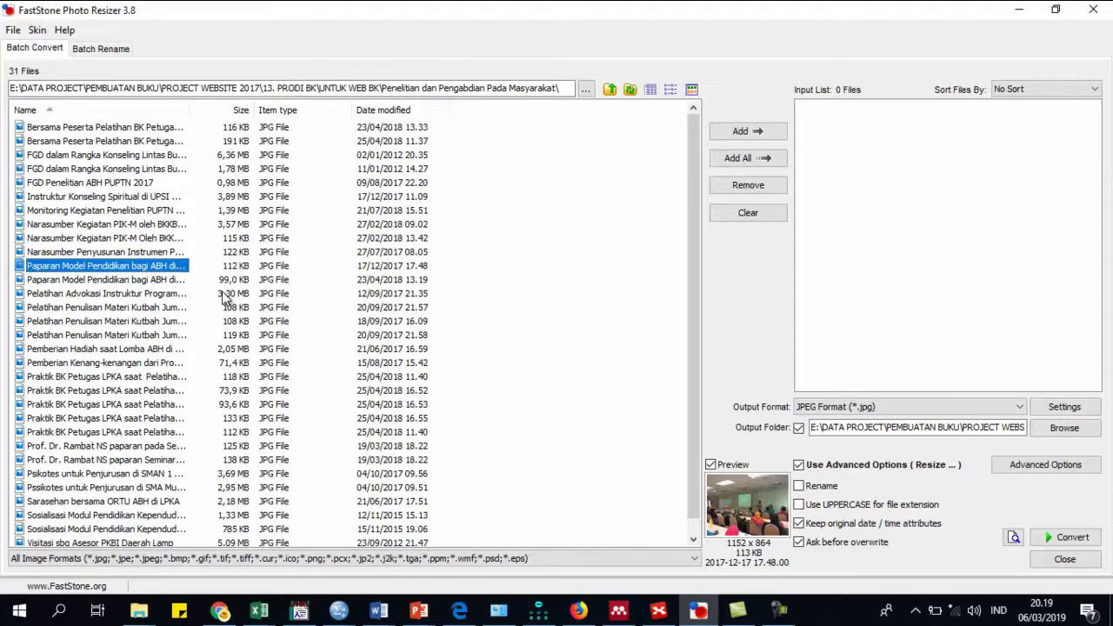
{"action": "key", "text": "ctrl+a"}
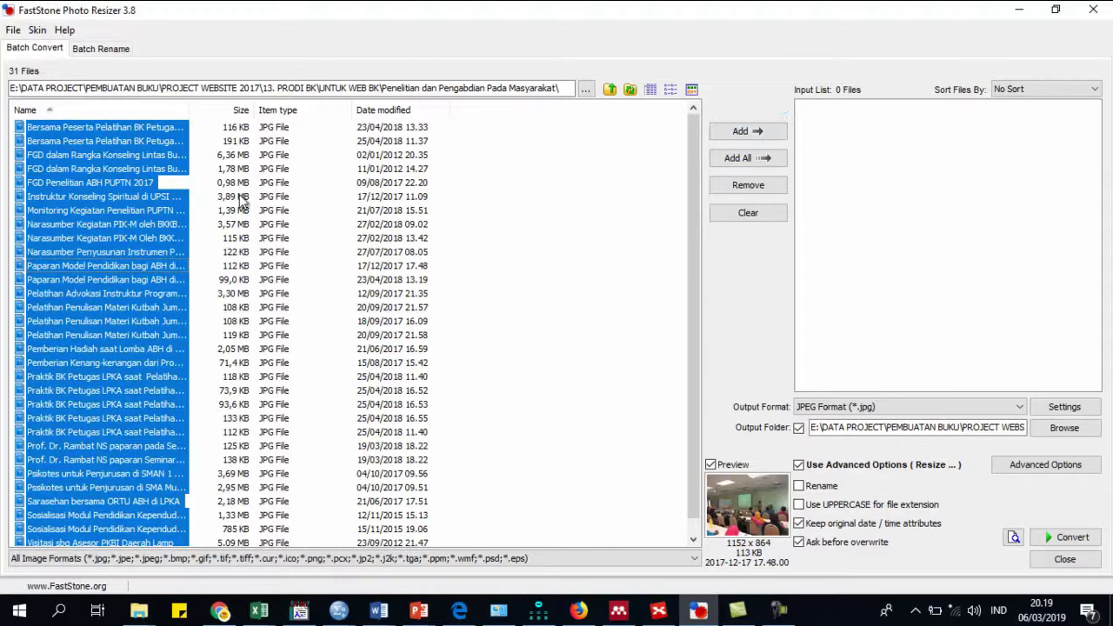
{"action": "left_click", "coordinate": [159, 198]}
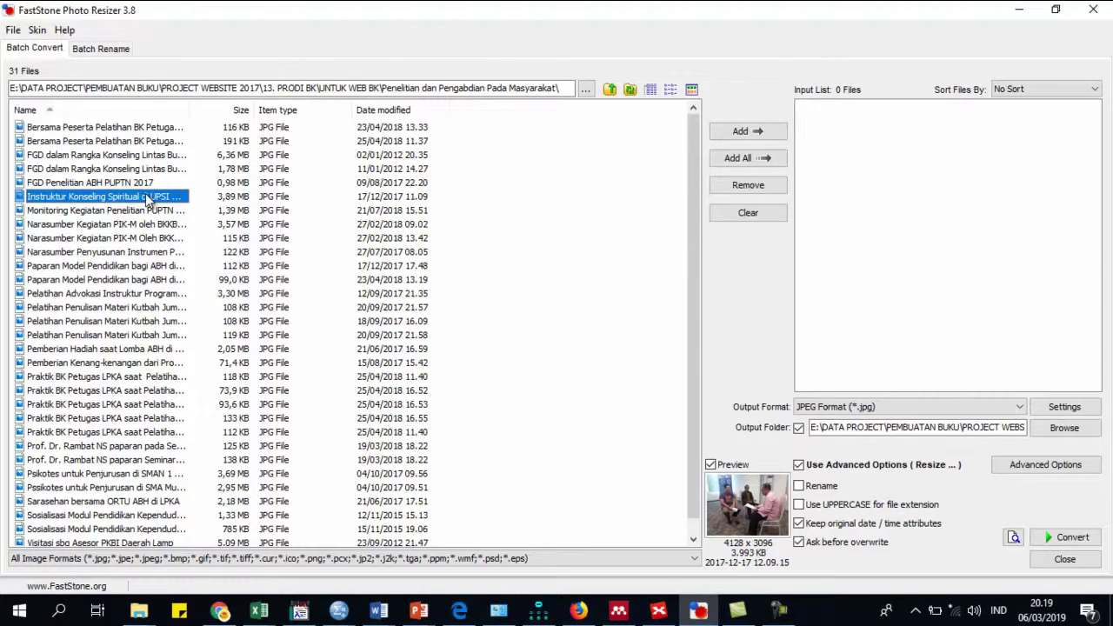
{"action": "left_click", "coordinate": [129, 224]}
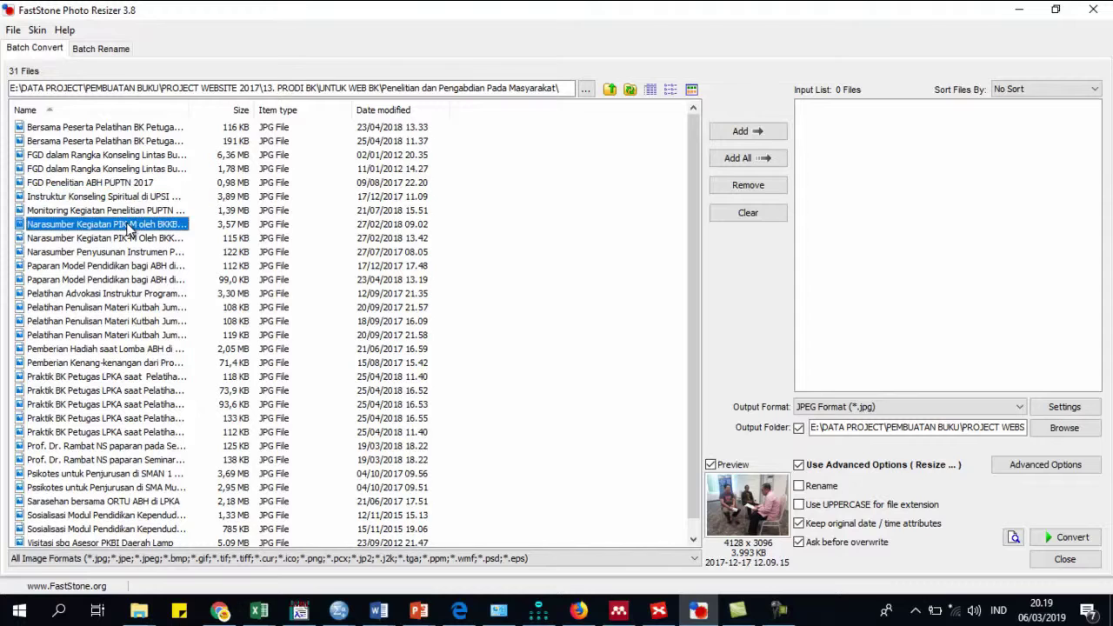
Add all images from the current folder to the conversion input list.
{"action": "left_click", "coordinate": [301, 271]}
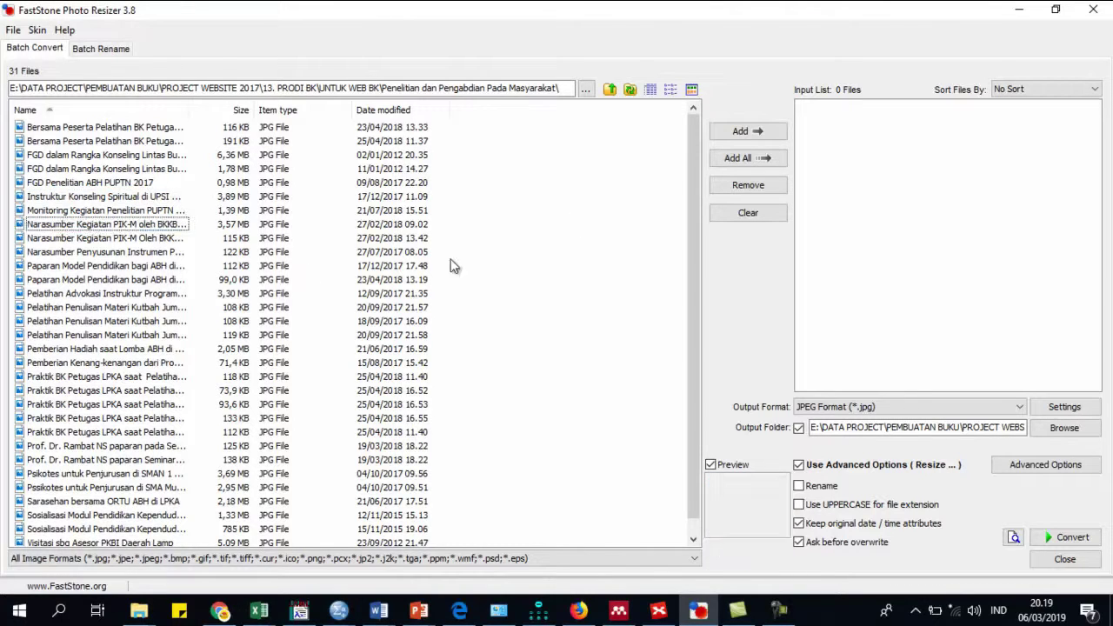
{"action": "left_click", "coordinate": [746, 161]}
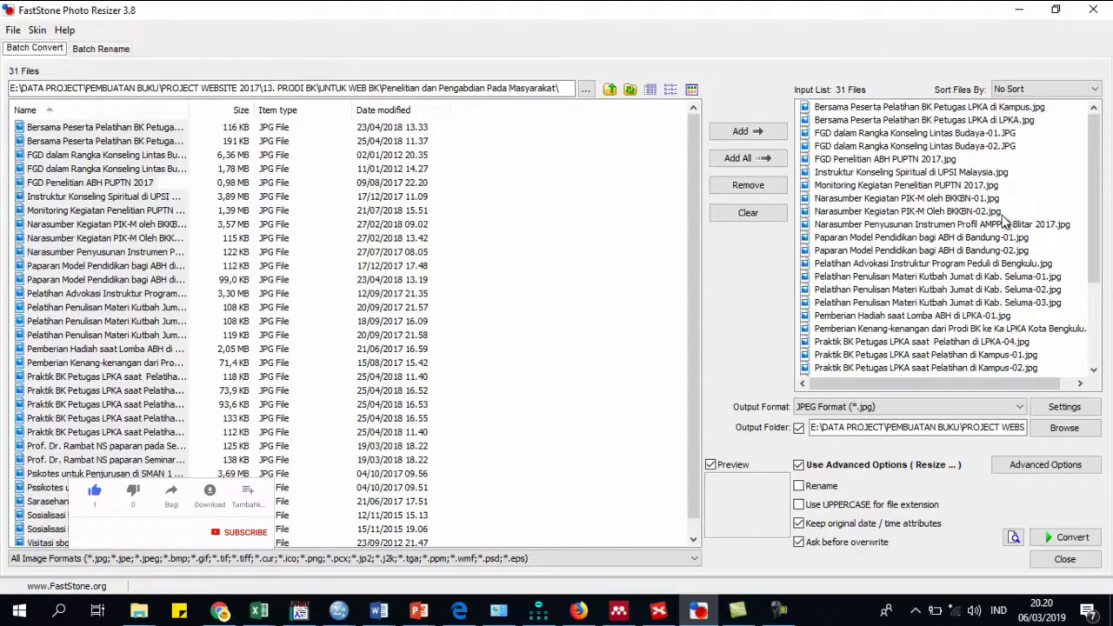
{"action": "scroll", "coordinate": [957, 261], "scroll_direction": "down", "scroll_amount": 2}
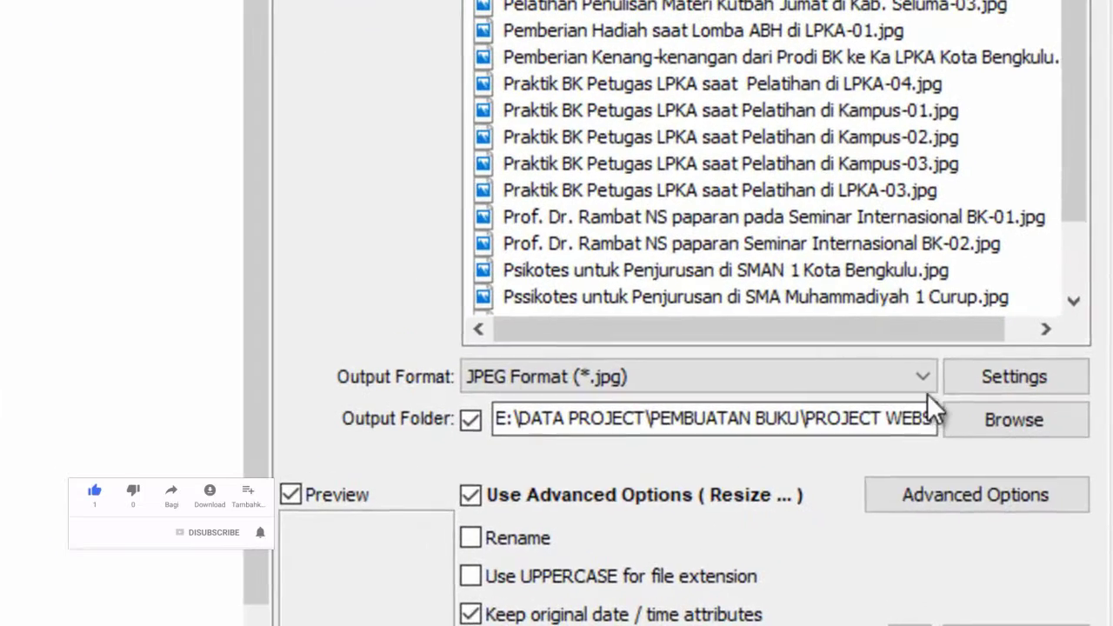
Choose JPEG Format (*.jpg) as the output format and set its quality to about 90.
{"action": "left_click", "coordinate": [990, 465]}
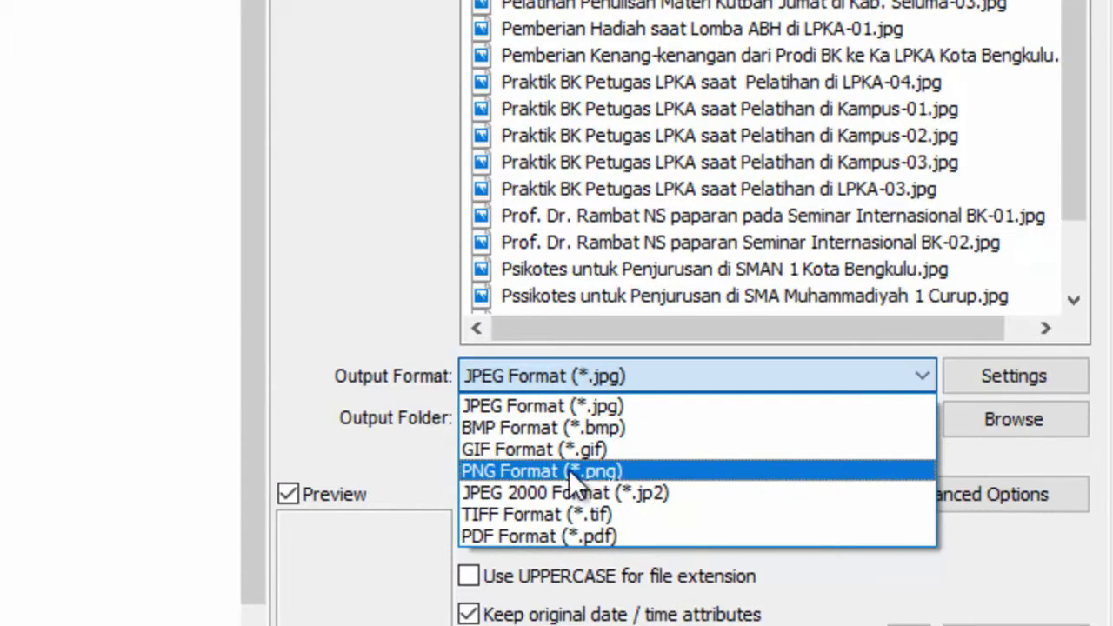
{"action": "left_click", "coordinate": [750, 377]}
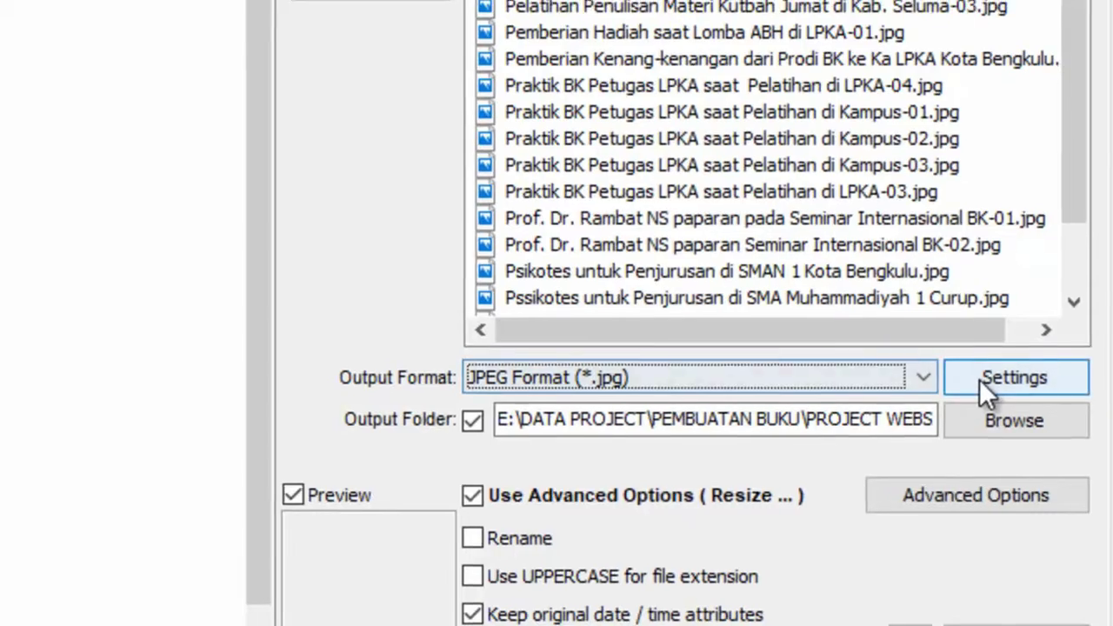
{"action": "left_click", "coordinate": [983, 378]}
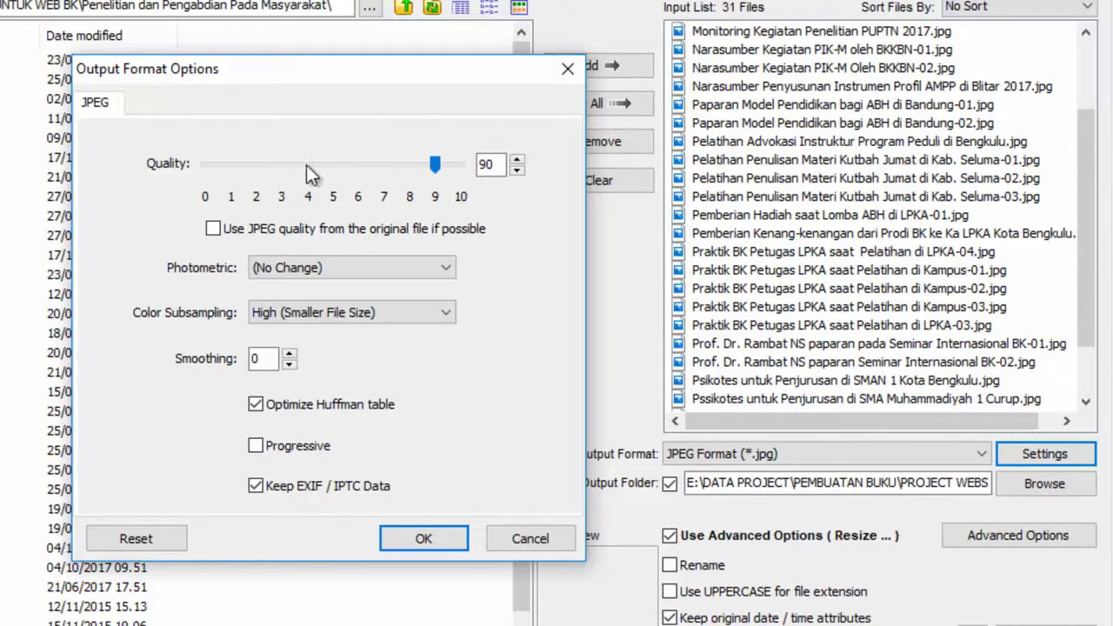
{"action": "left_click", "coordinate": [257, 171]}
{"action": "left_click", "coordinate": [432, 165]}
{"action": "left_click", "coordinate": [425, 538]}
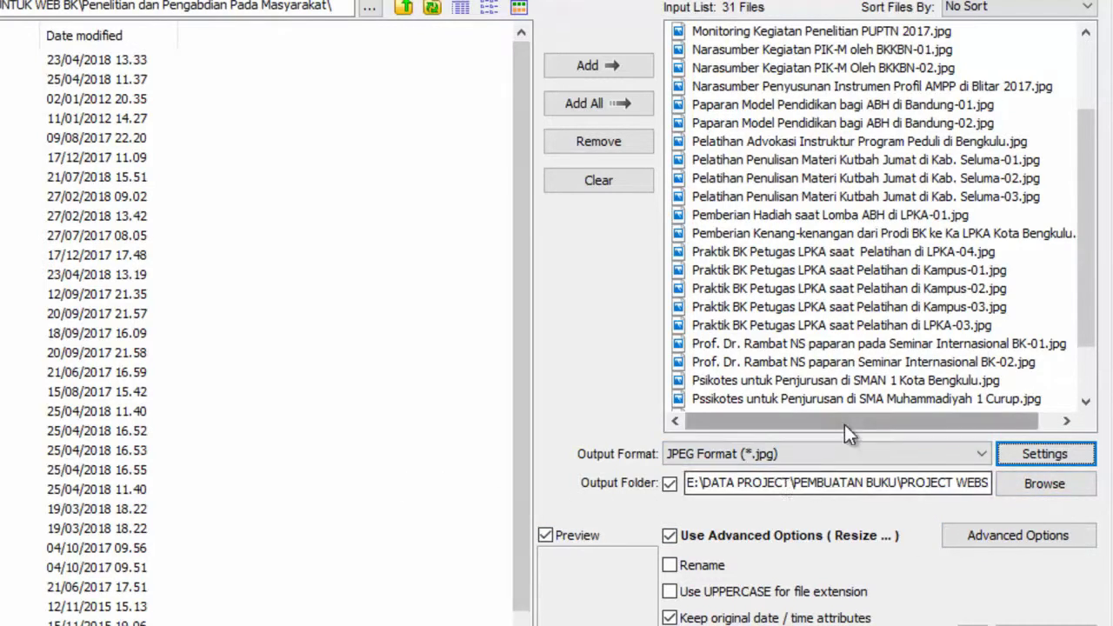
Create a folder named "FOTO BARU 800X600" inside "13. PRODI BK" and use it as the output folder.
{"action": "left_click", "coordinate": [1058, 489]}
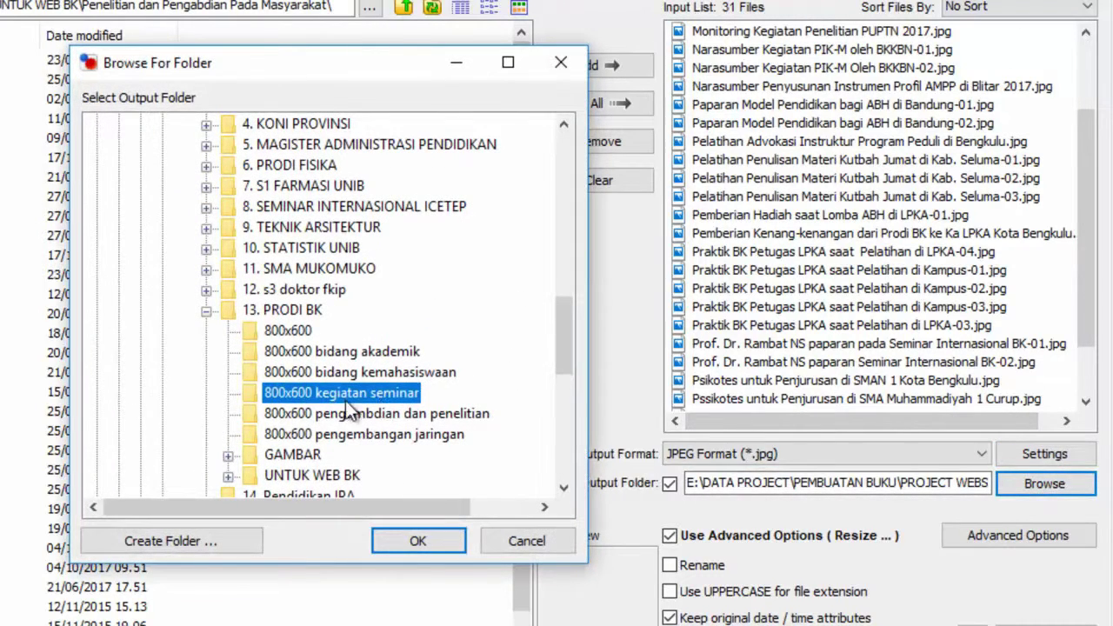
{"action": "left_click", "coordinate": [281, 310]}
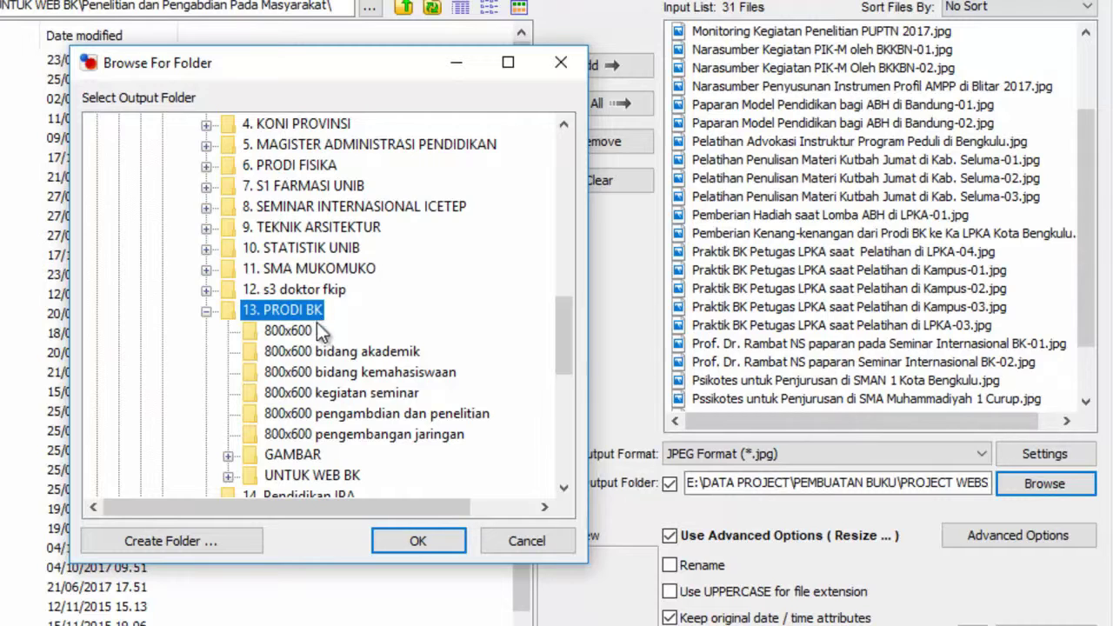
{"action": "left_click", "coordinate": [164, 542]}
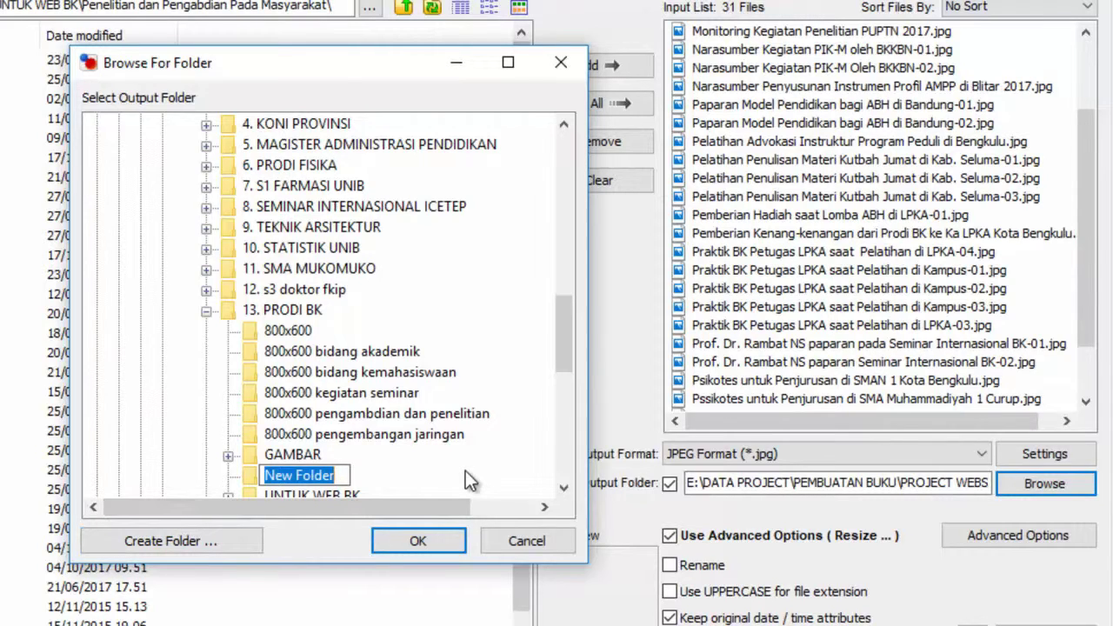
{"action": "type", "text": "f"}
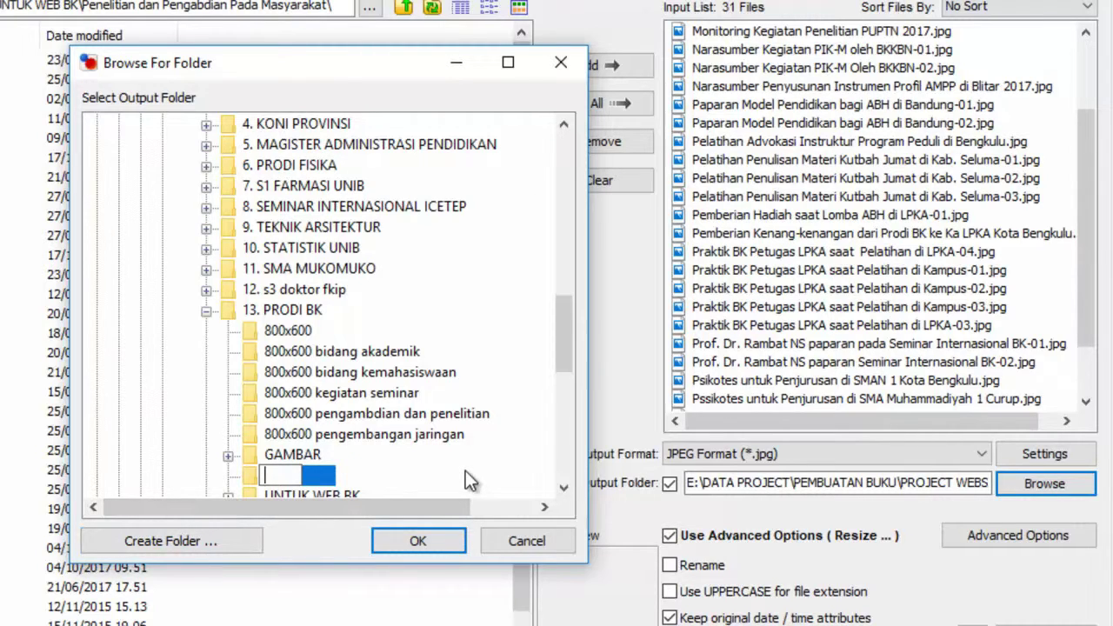
{"action": "type", "text": "fot"}
{"action": "key", "text": "BackSpace"}
{"action": "key", "text": "BackSpace"}
{"action": "type", "text": "FOTO BARU"}
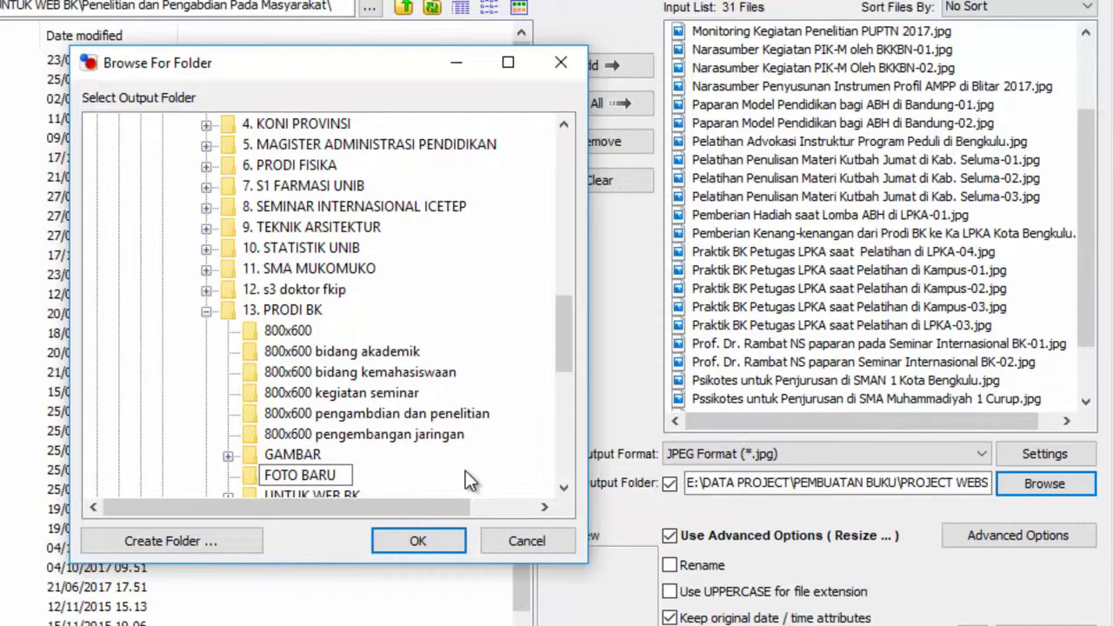
{"action": "type", "text": " 800X600"}
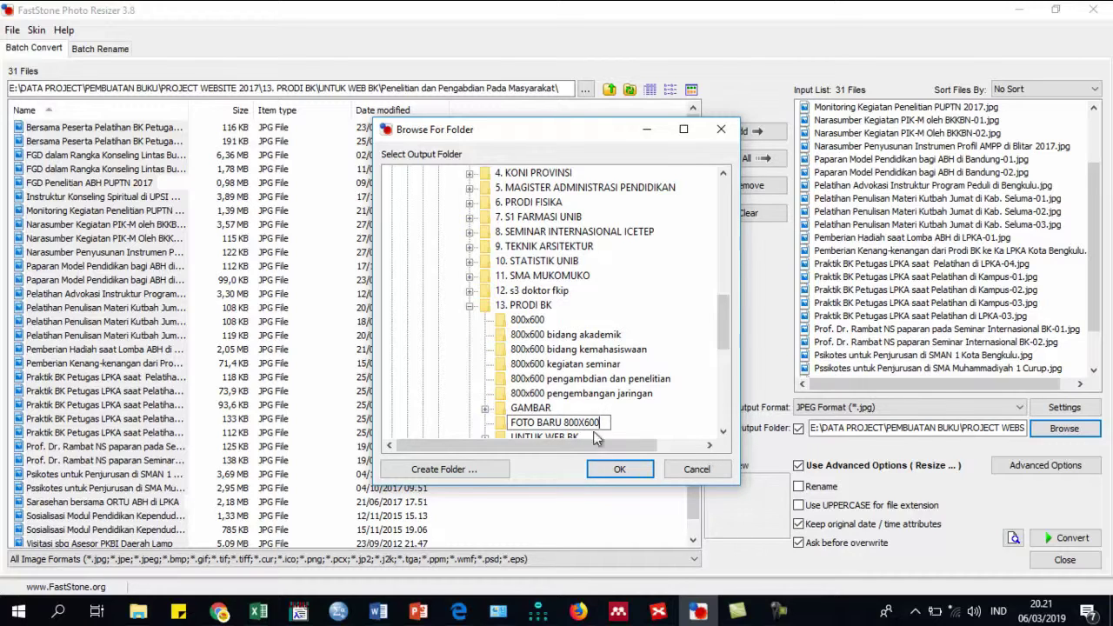
{"action": "key", "text": "Return"}
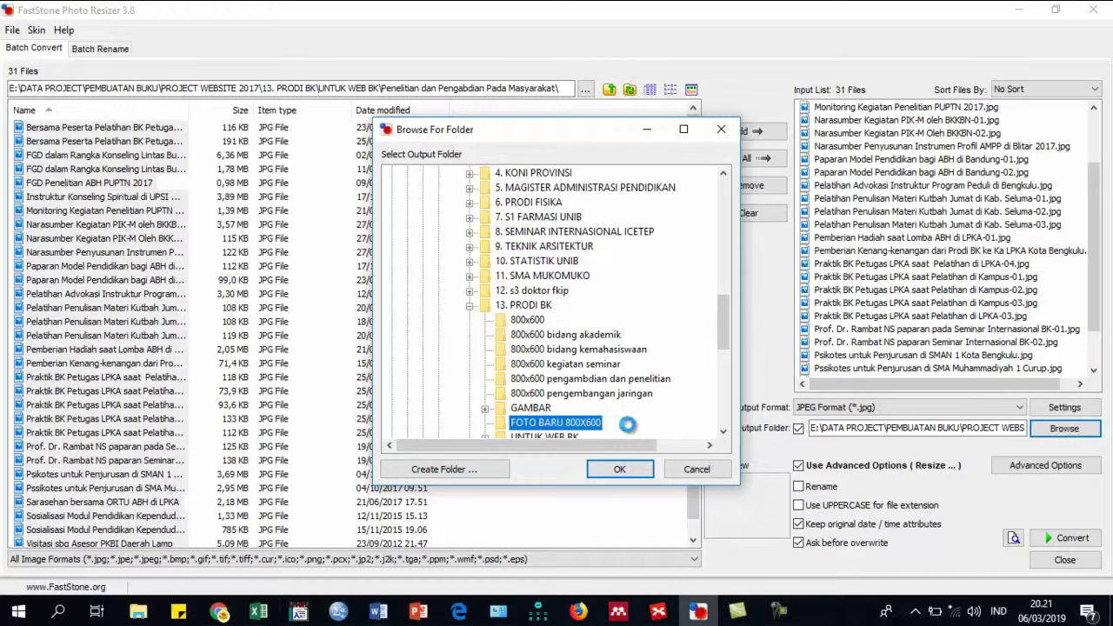
{"action": "left_click", "coordinate": [619, 469]}
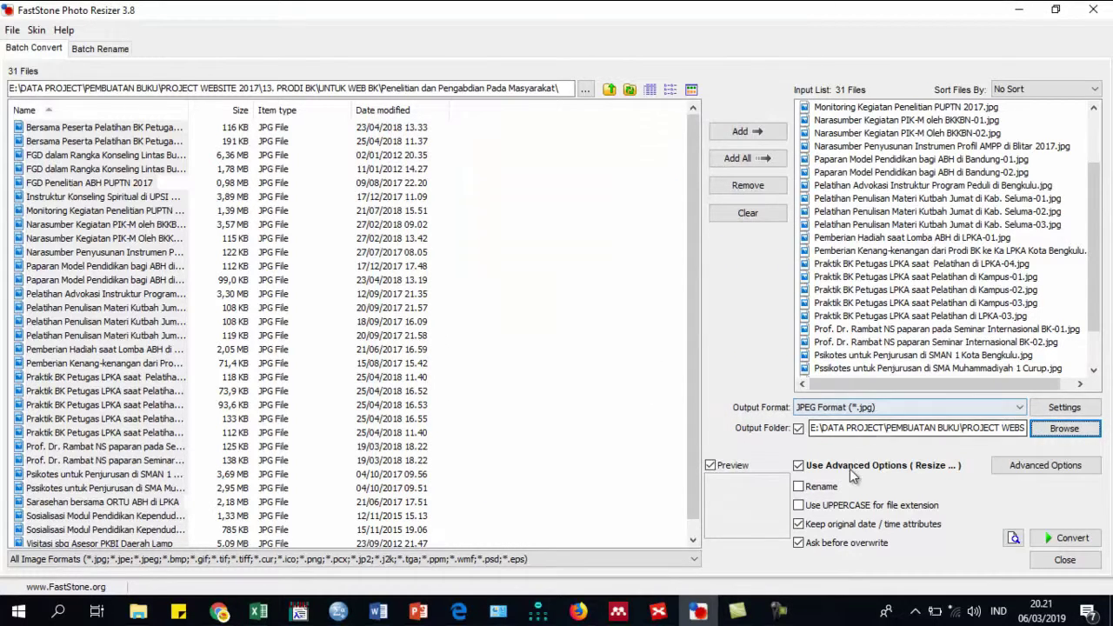
Open the advanced resize options and set the new width to 800 pixels.
{"action": "left_click", "coordinate": [1032, 467]}
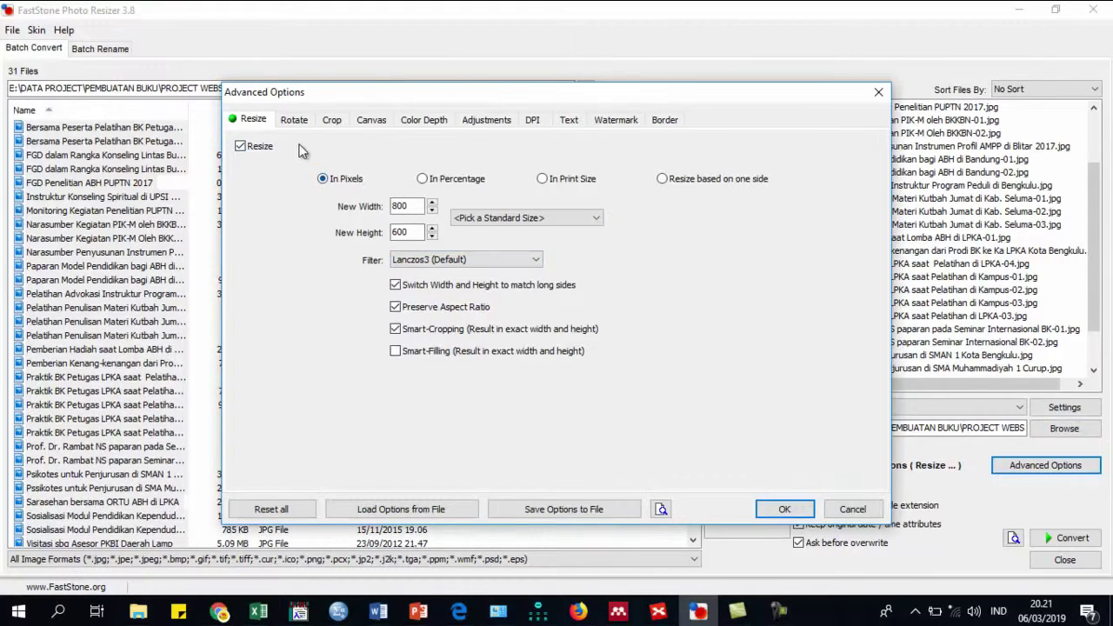
{"action": "left_click", "coordinate": [409, 206]}
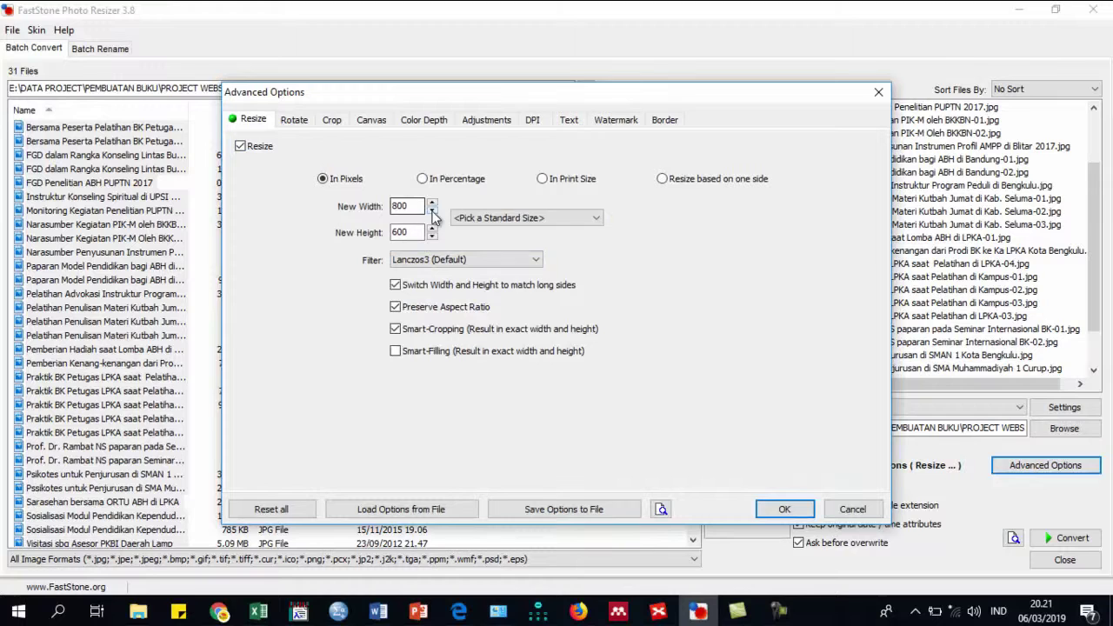
{"action": "double_click", "coordinate": [412, 206]}
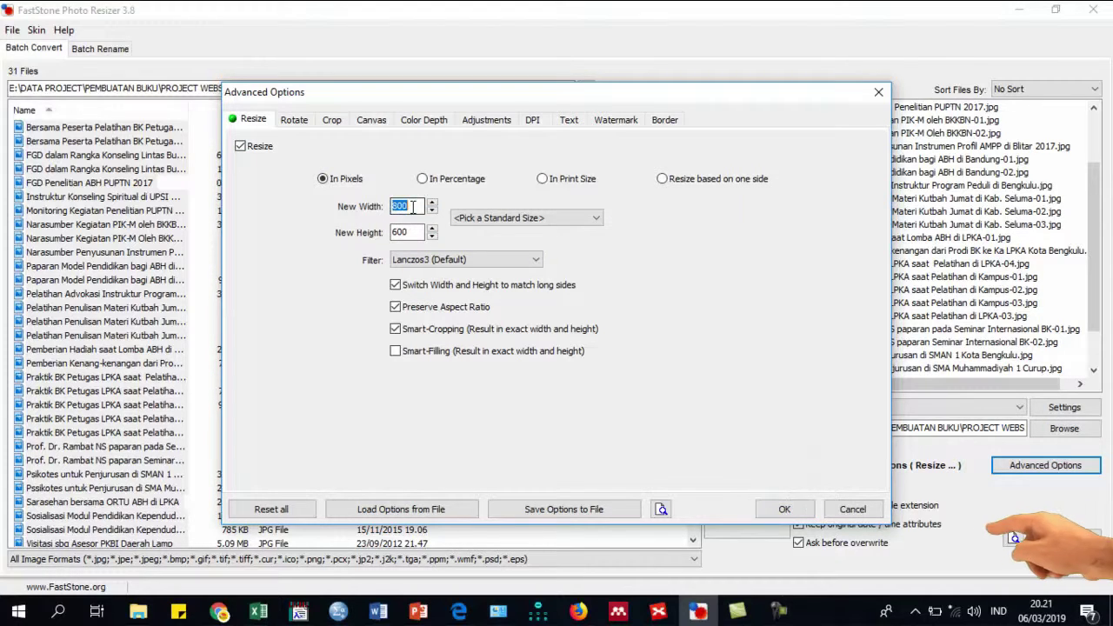
{"action": "key", "text": "Tab"}
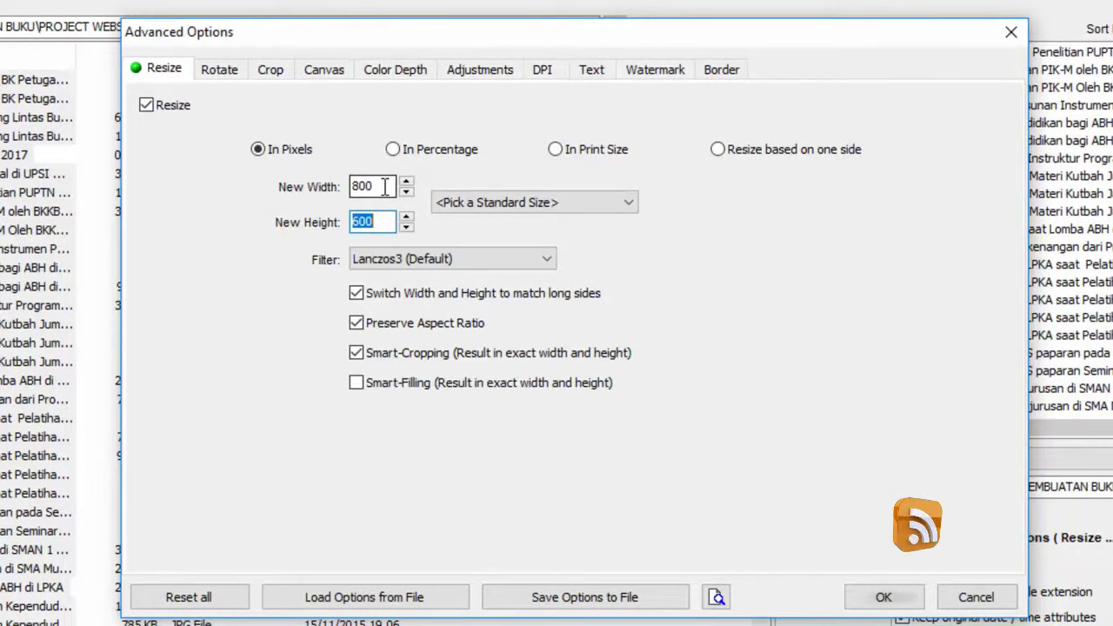
{"action": "key", "text": "shift+Tab"}
{"action": "left_click", "coordinate": [405, 182]}
{"action": "left_click", "coordinate": [406, 182]}
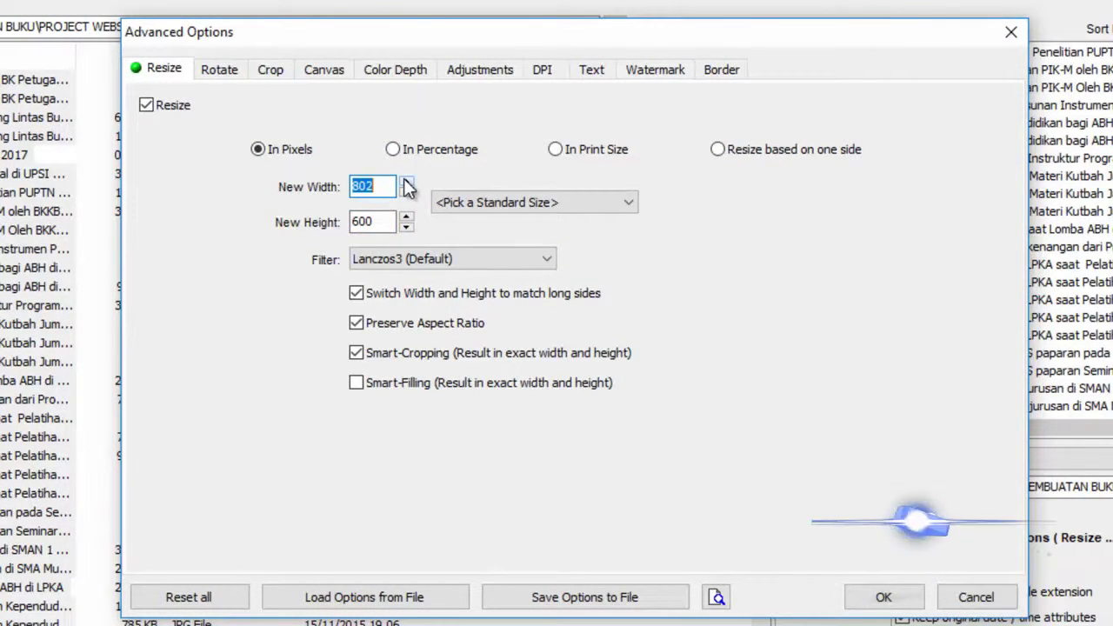
{"action": "left_click", "coordinate": [406, 191]}
{"action": "left_click", "coordinate": [406, 191]}
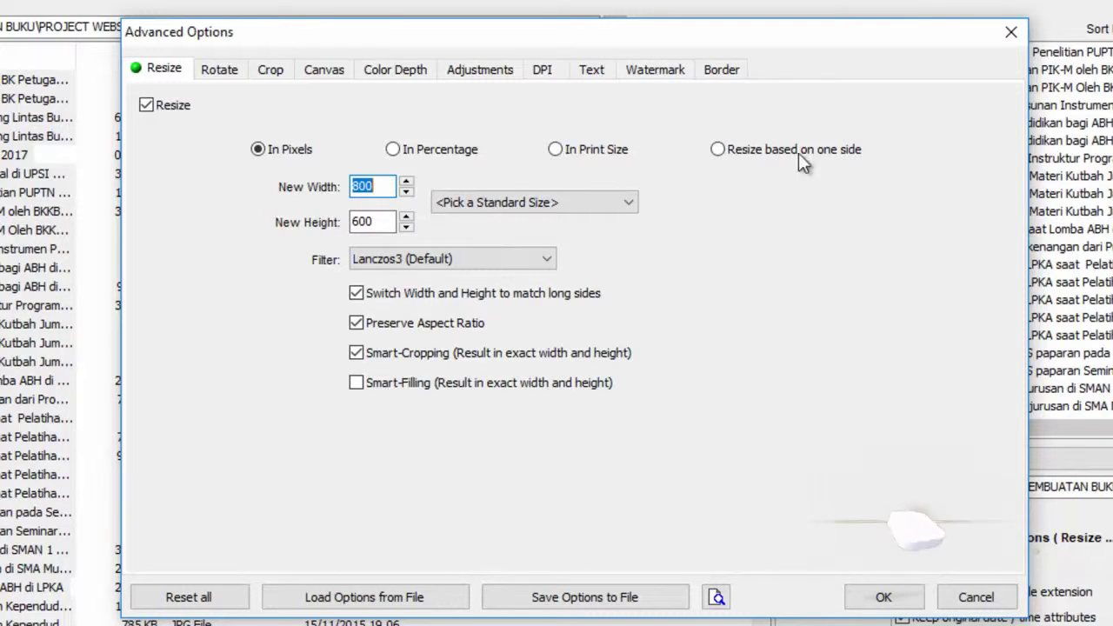
Examine the flip/rotate, crop, canvas, color depth and adjustment options, leaving each of them disabled.
{"action": "left_click", "coordinate": [221, 72]}
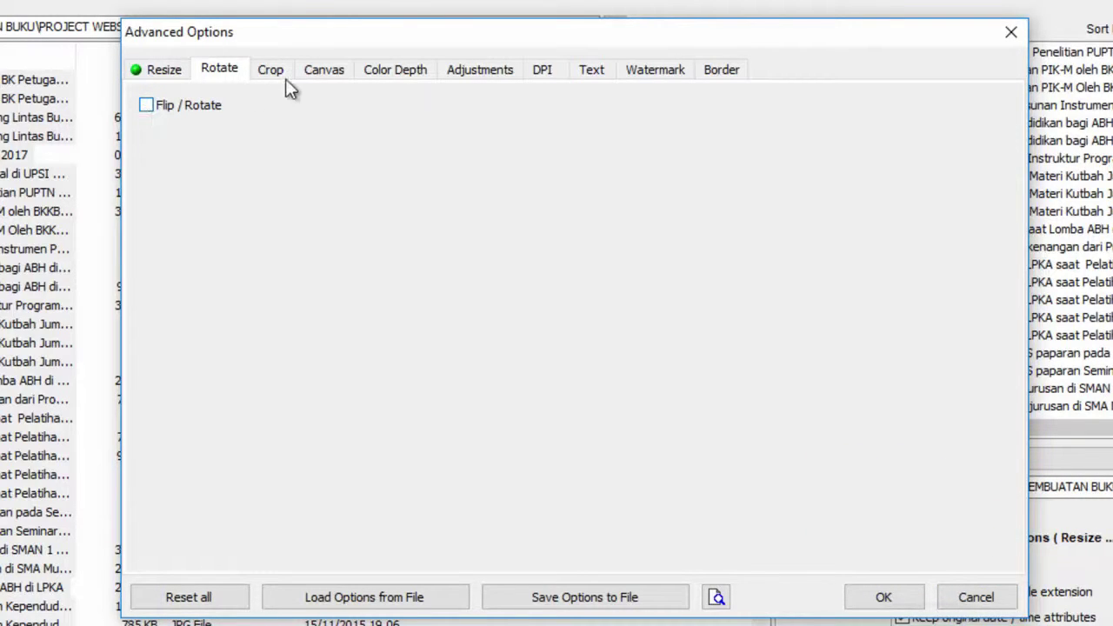
{"action": "left_click", "coordinate": [146, 109]}
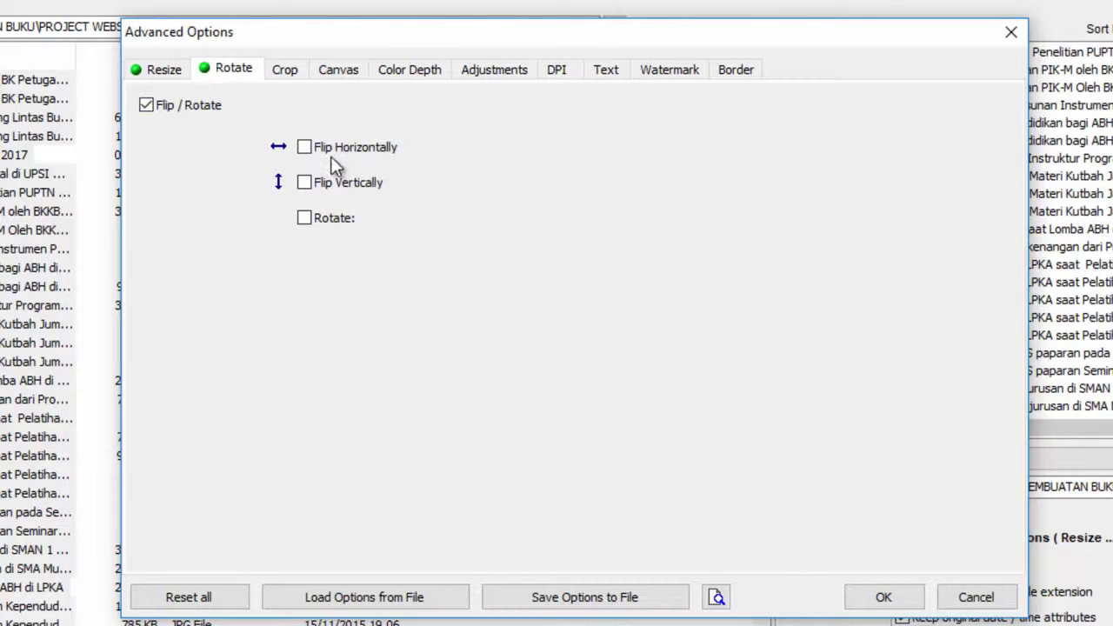
{"action": "left_click", "coordinate": [146, 105]}
{"action": "left_click", "coordinate": [272, 69]}
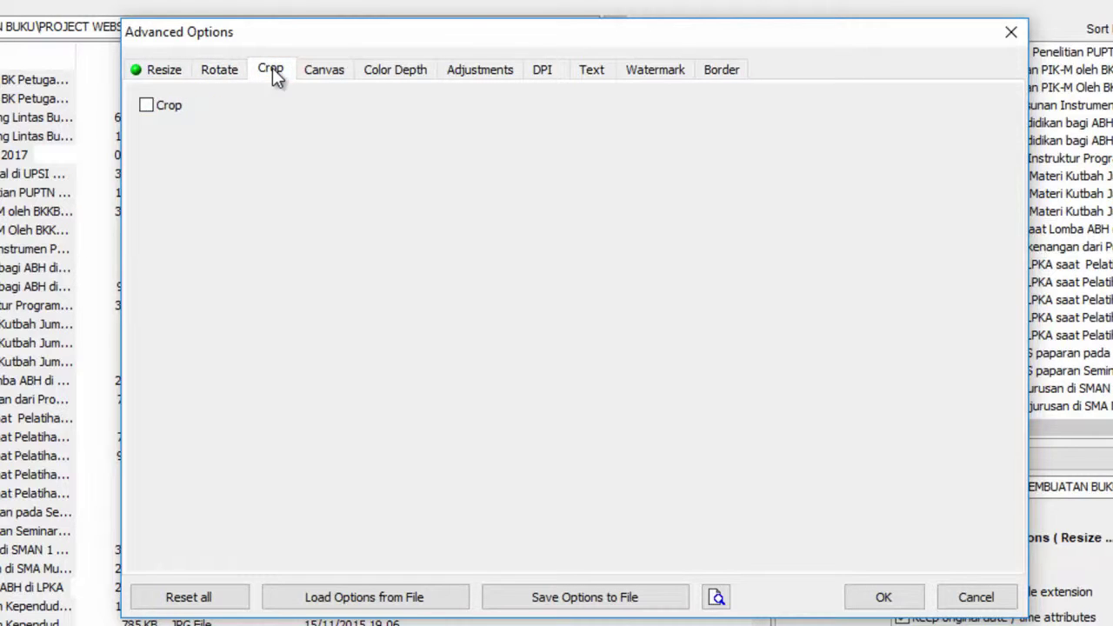
{"action": "left_click", "coordinate": [311, 72]}
{"action": "left_click", "coordinate": [400, 72]}
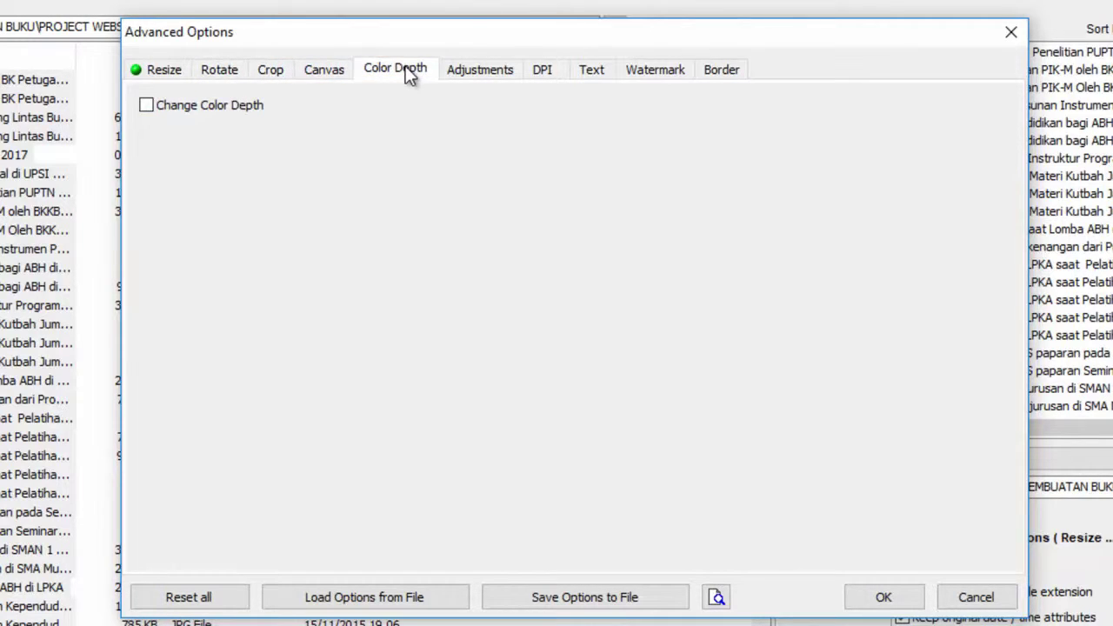
{"action": "left_click", "coordinate": [146, 105]}
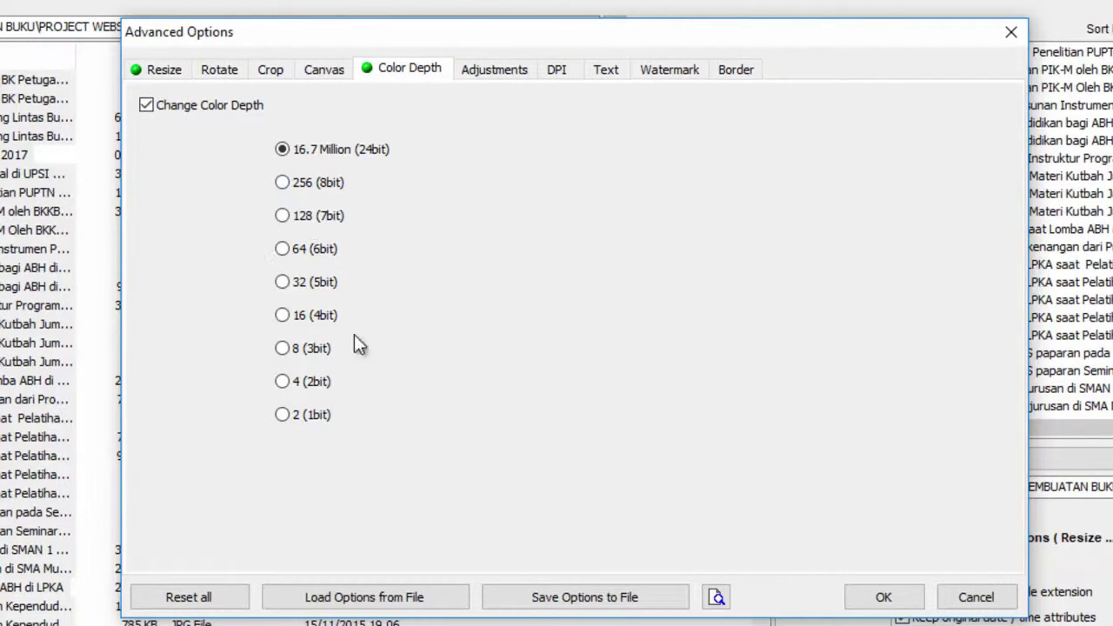
{"action": "left_click", "coordinate": [197, 103]}
{"action": "left_click", "coordinate": [483, 69]}
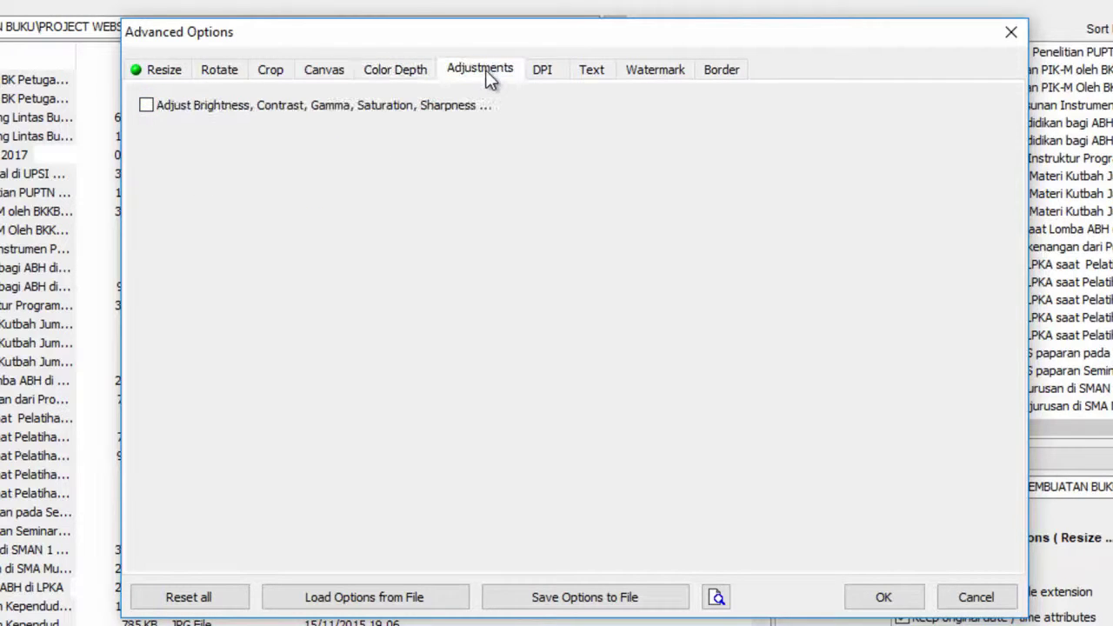
Examine the options for adding text to the photos, including the text content, and leave Add Text disabled.
{"action": "left_click", "coordinate": [594, 73]}
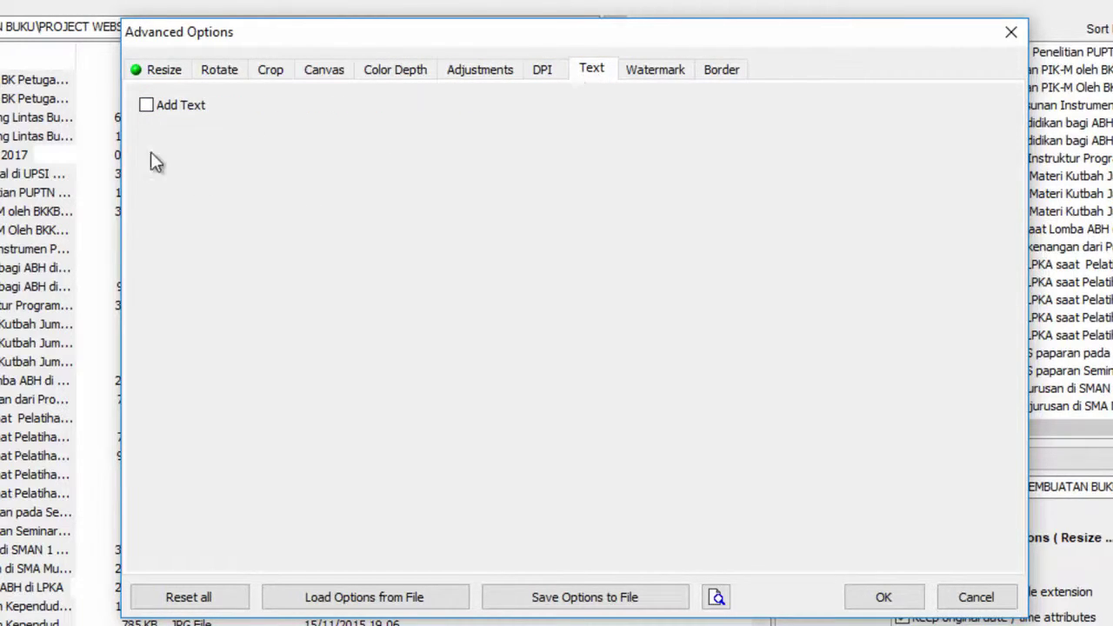
{"action": "left_click", "coordinate": [145, 105]}
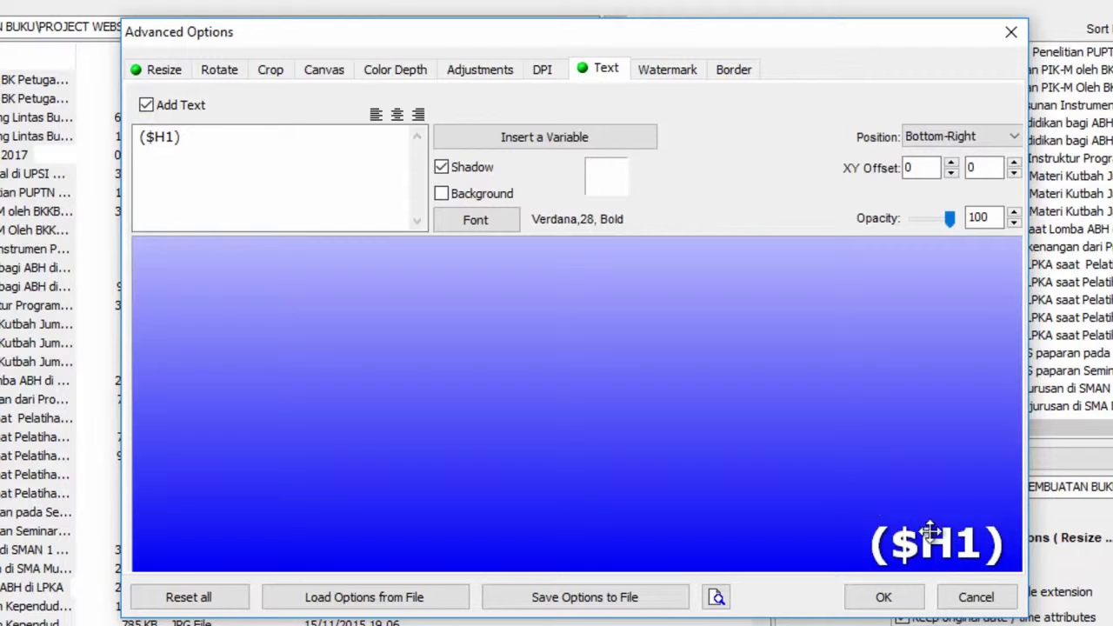
{"action": "left_click", "coordinate": [211, 143]}
{"action": "left_click_drag", "start_coordinate": [182, 142], "coordinate": [113, 162]}
{"action": "left_click", "coordinate": [215, 142]}
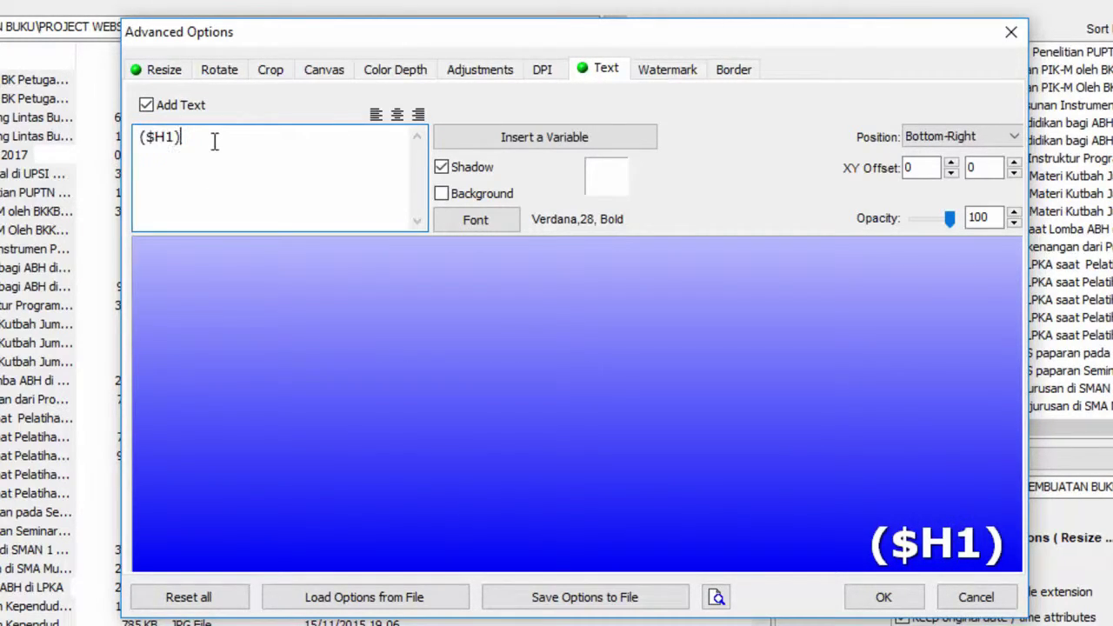
{"action": "double_click", "coordinate": [175, 150]}
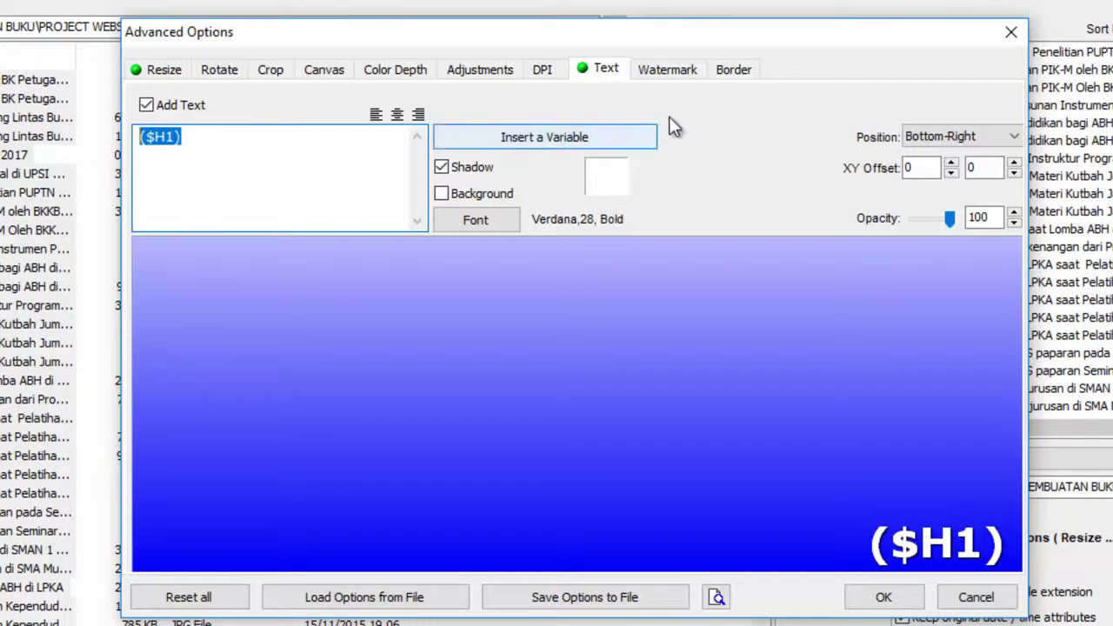
{"action": "left_click", "coordinate": [144, 104]}
{"action": "left_click", "coordinate": [144, 104]}
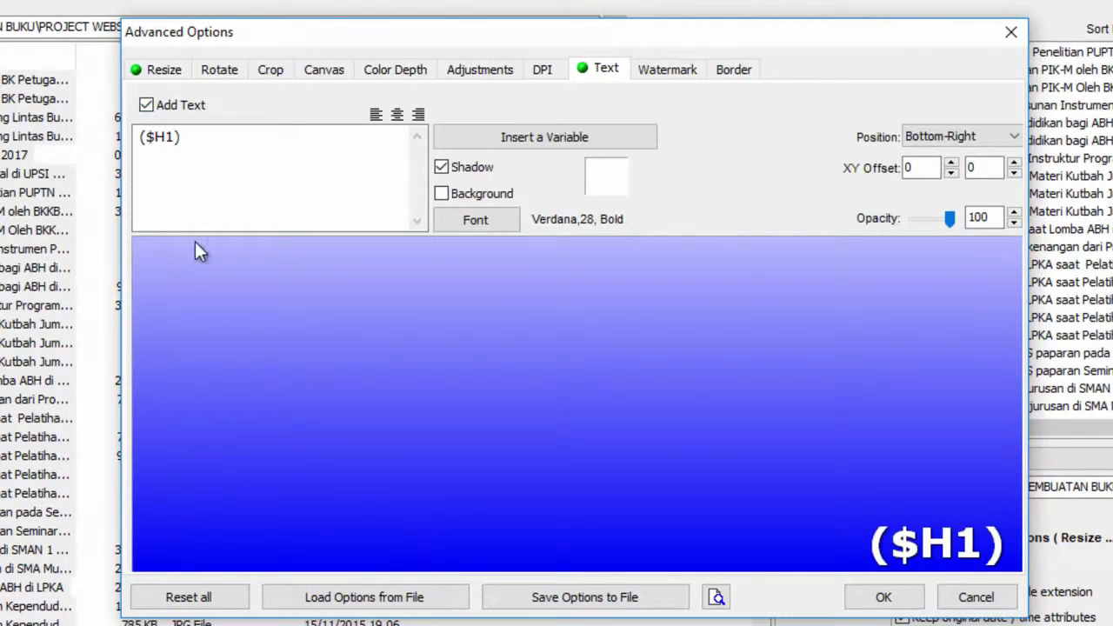
{"action": "left_click", "coordinate": [178, 104]}
Examine the watermark and border effect options, leaving both disabled.
{"action": "left_click", "coordinate": [665, 71]}
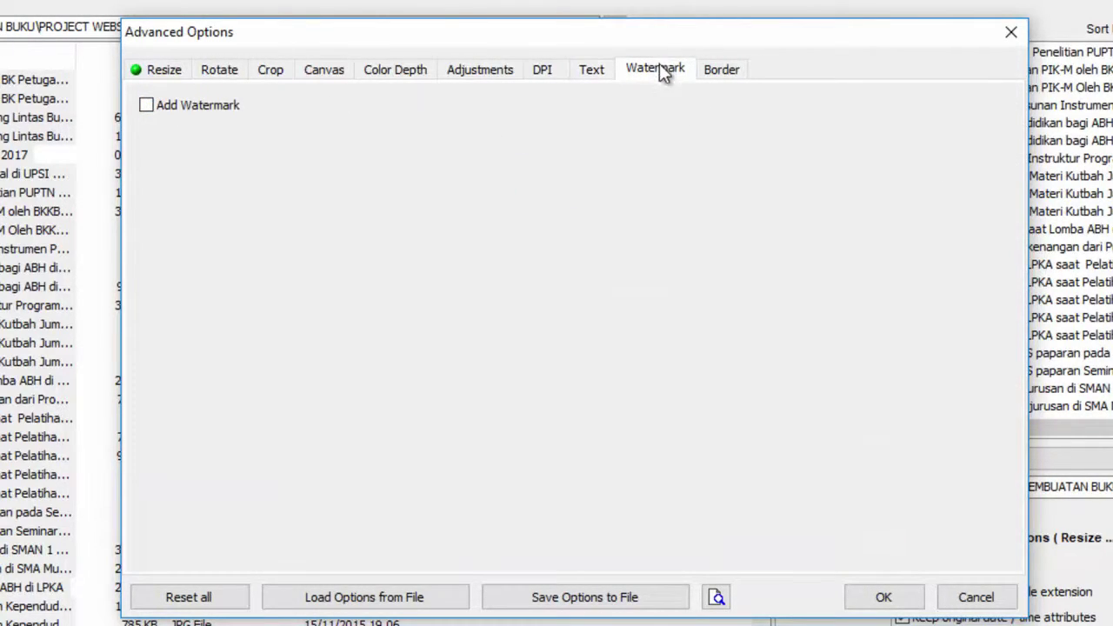
{"action": "left_click", "coordinate": [146, 105]}
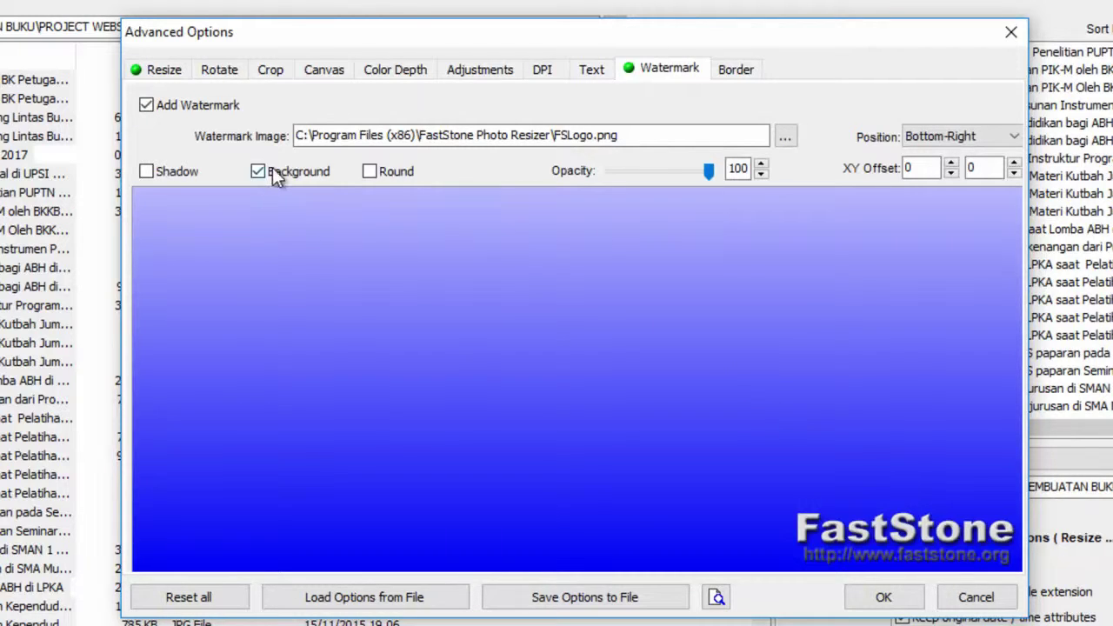
{"action": "left_click", "coordinate": [146, 104]}
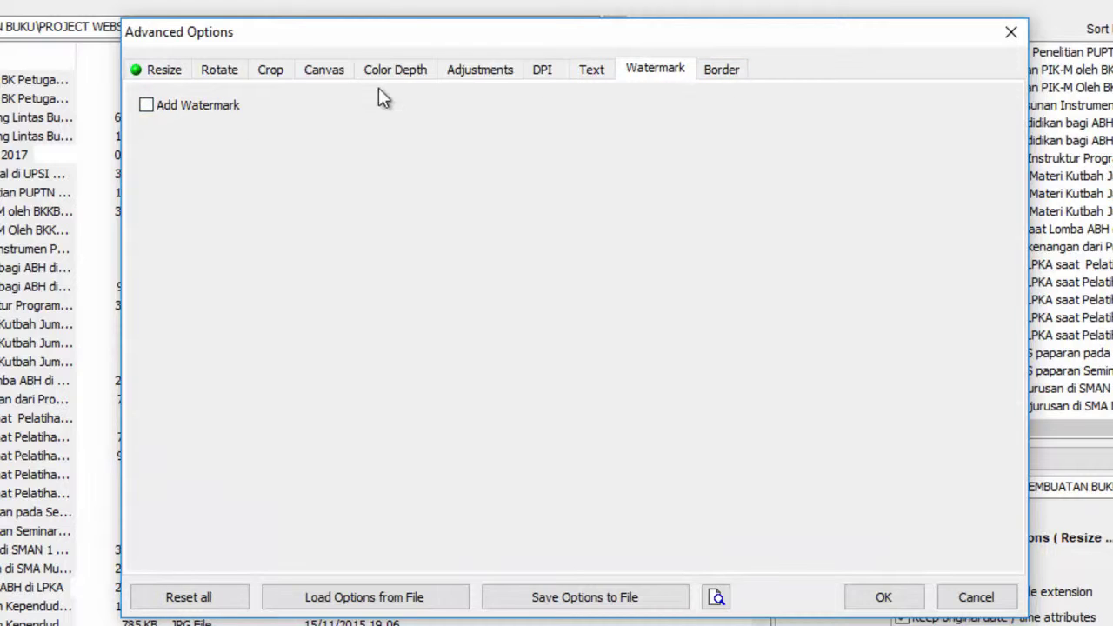
{"action": "left_click", "coordinate": [711, 75]}
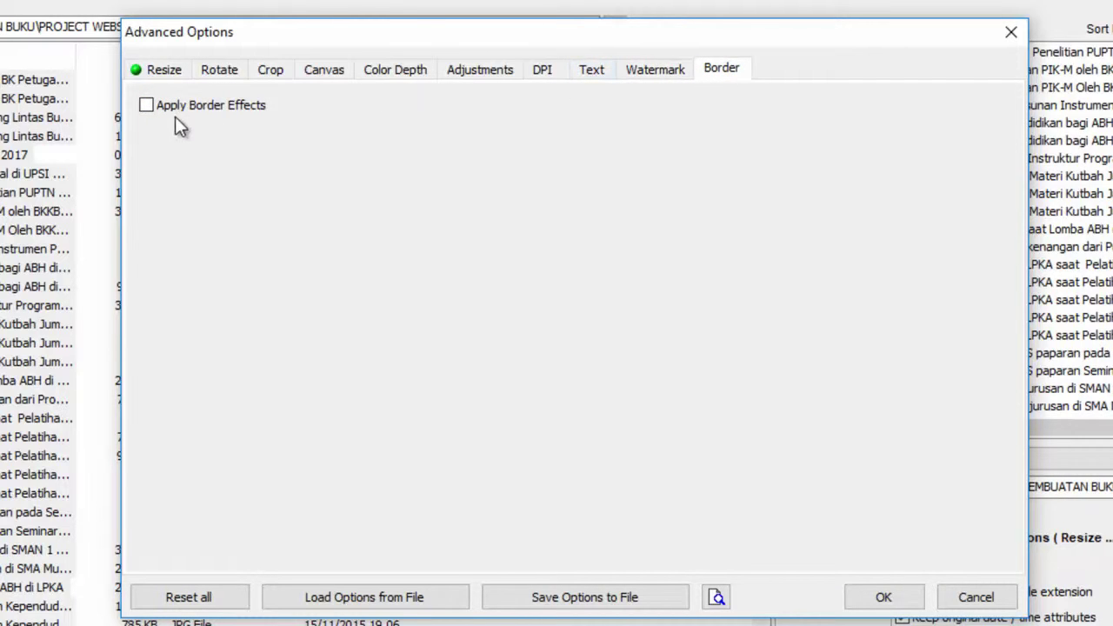
{"action": "left_click", "coordinate": [147, 104]}
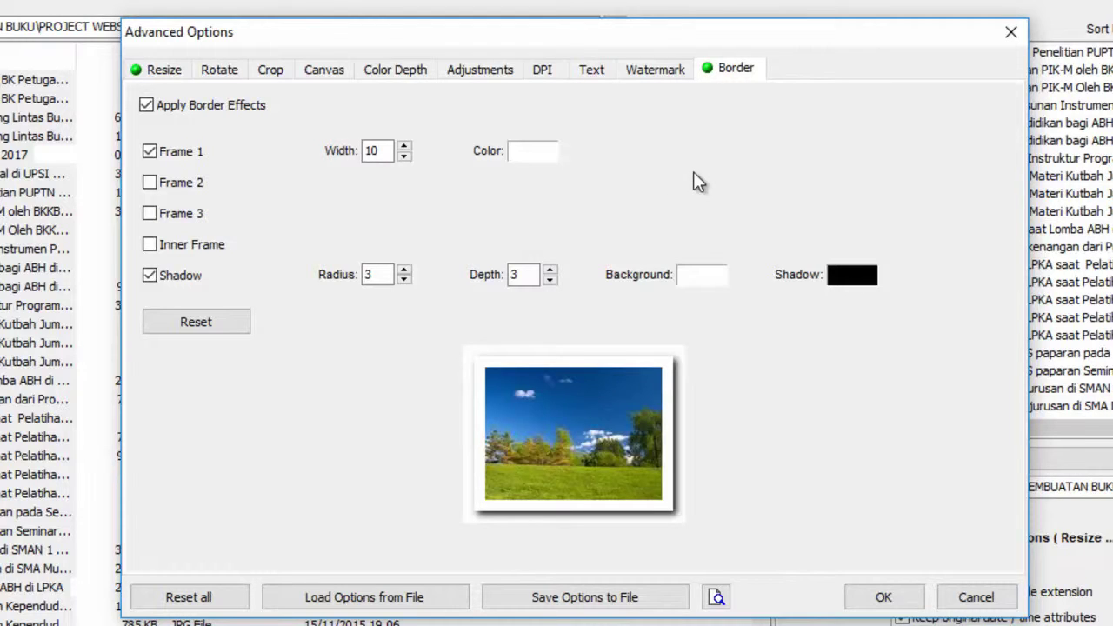
{"action": "left_click", "coordinate": [148, 105]}
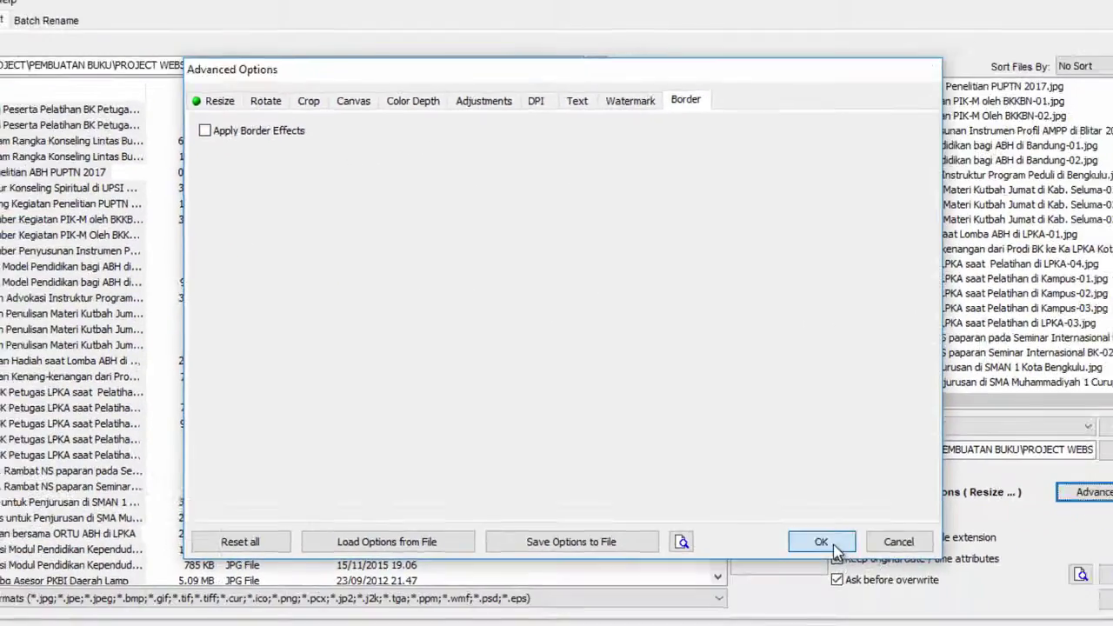
Accept the advanced options and convert all files in the input list, closing the conversion report when it is done.
{"action": "left_click", "coordinate": [884, 596]}
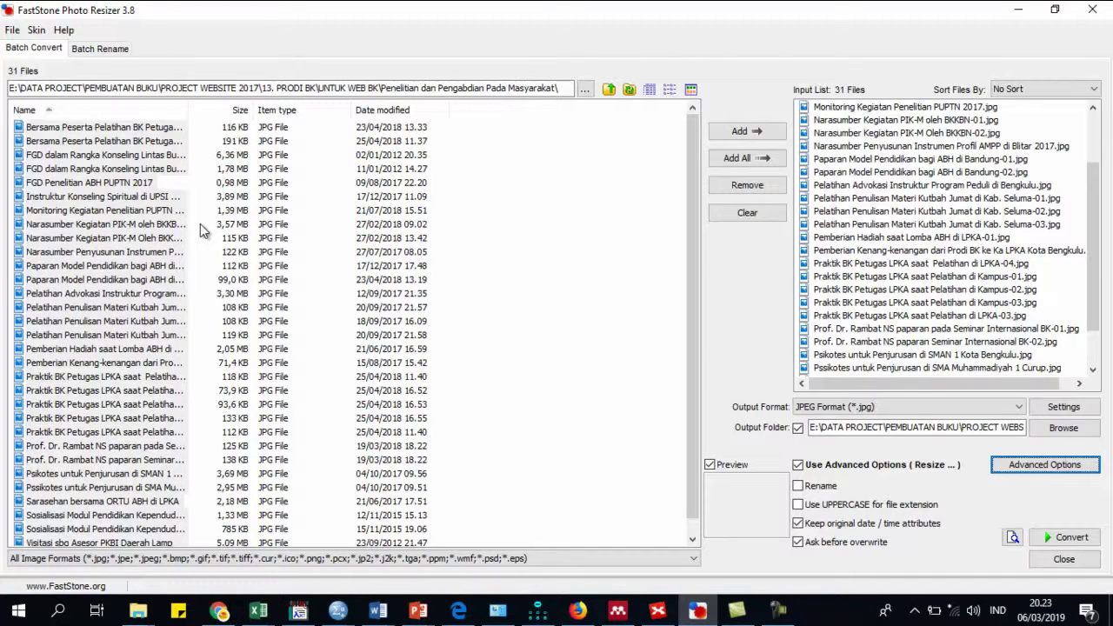
{"action": "scroll", "coordinate": [261, 248], "scroll_direction": "down", "scroll_amount": 1}
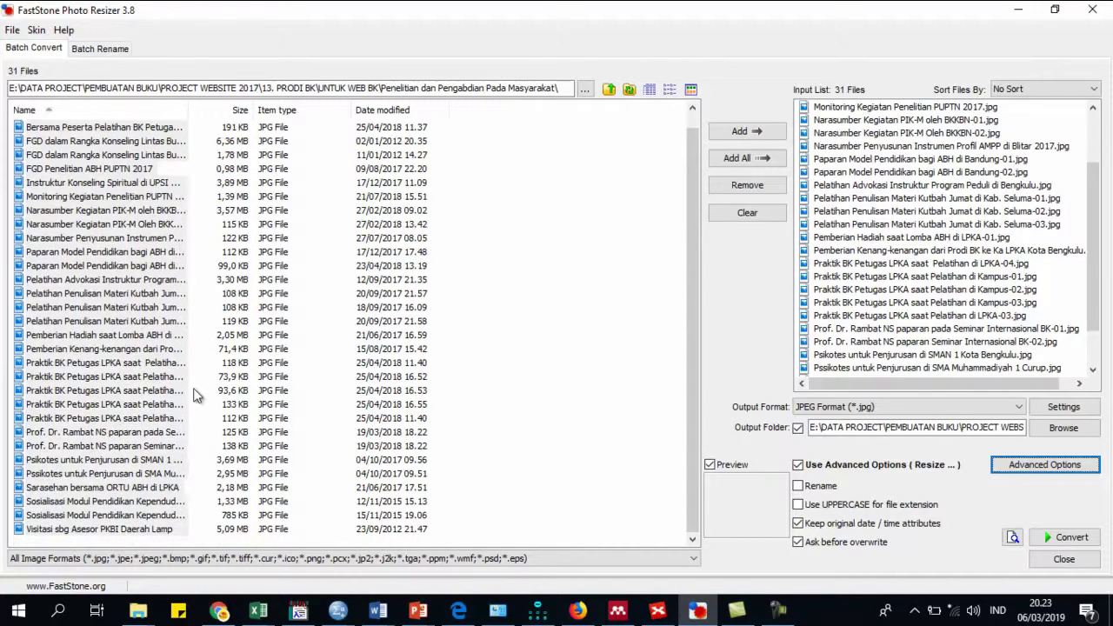
{"action": "scroll", "coordinate": [196, 391], "scroll_direction": "up", "scroll_amount": 1}
{"action": "scroll", "coordinate": [228, 210], "scroll_direction": "down", "scroll_amount": 1}
{"action": "left_click", "coordinate": [1070, 539]}
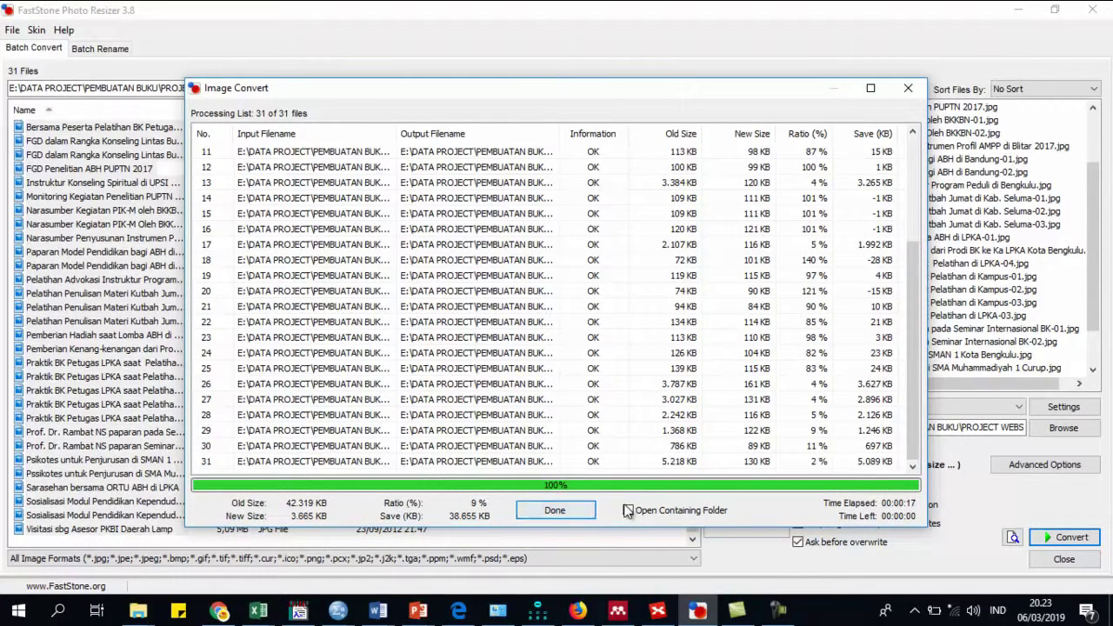
{"action": "left_click", "coordinate": [564, 513]}
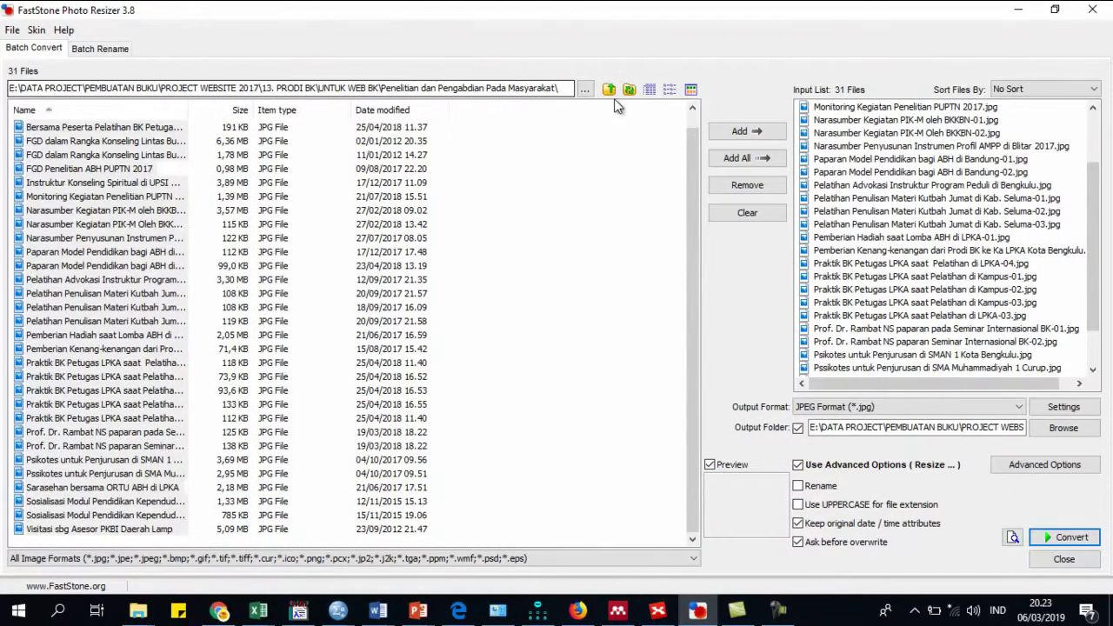
Open the "FOTO BARU 800X600" folder inside "13. PRODI BK" as the source folder.
{"action": "left_click", "coordinate": [585, 89]}
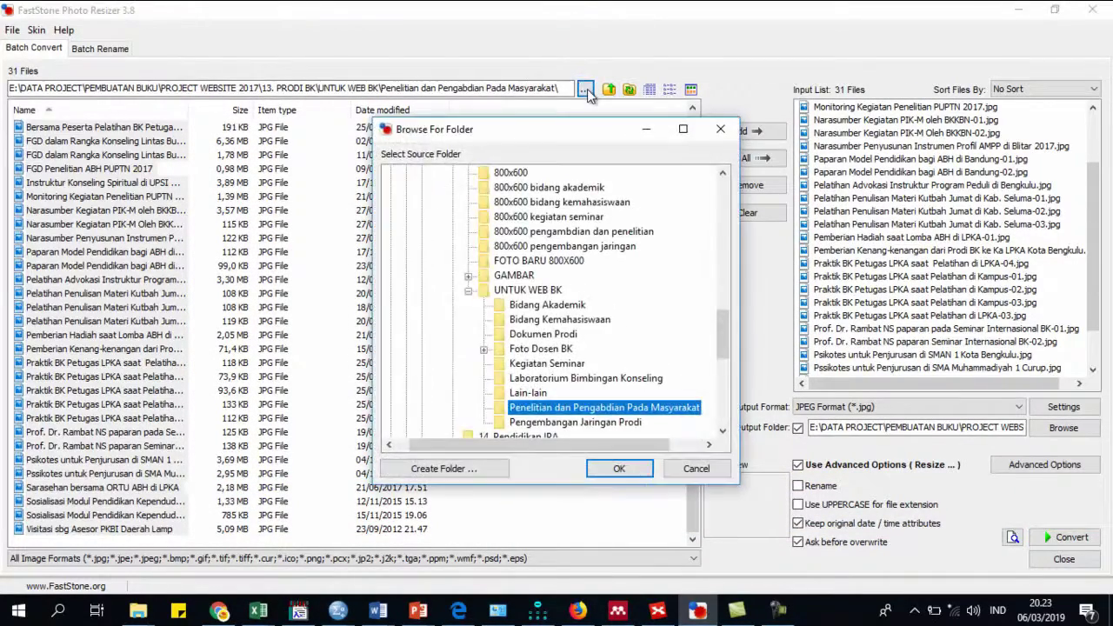
{"action": "left_click", "coordinate": [527, 262]}
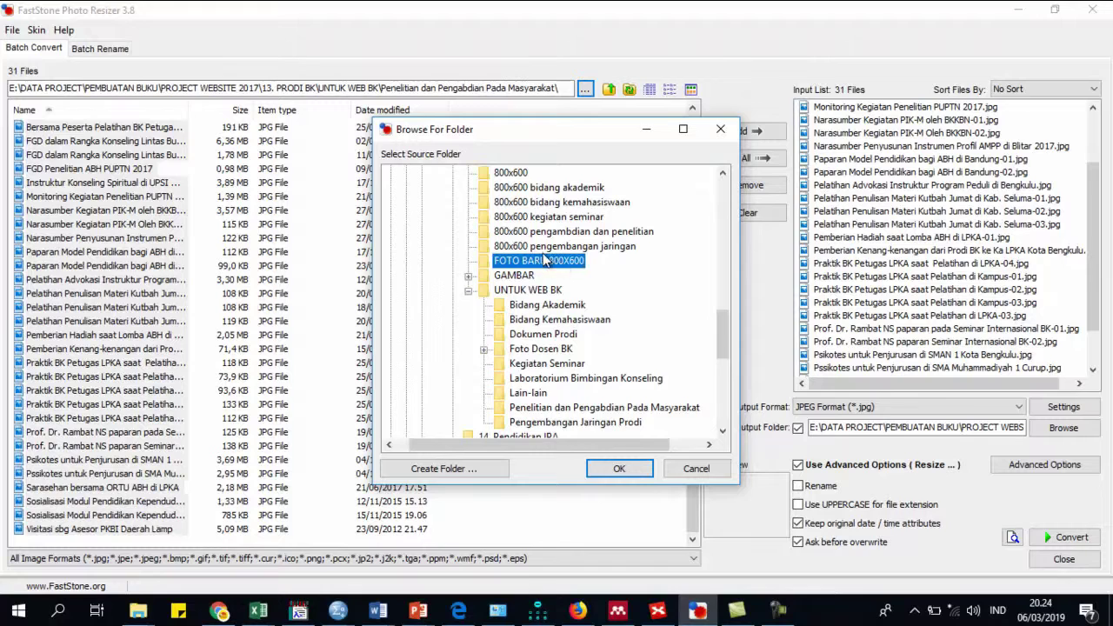
{"action": "scroll", "coordinate": [546, 261], "scroll_direction": "up", "scroll_amount": 2}
{"action": "left_click", "coordinate": [511, 247]}
{"action": "scroll", "coordinate": [522, 256], "scroll_direction": "down", "scroll_amount": 2}
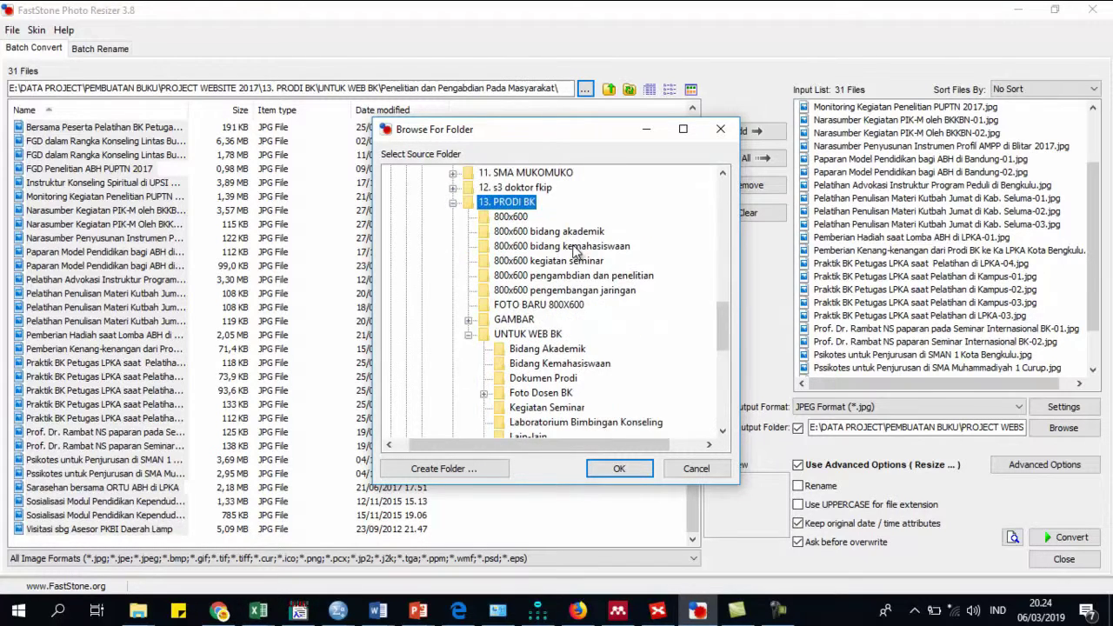
{"action": "left_click", "coordinate": [532, 263]}
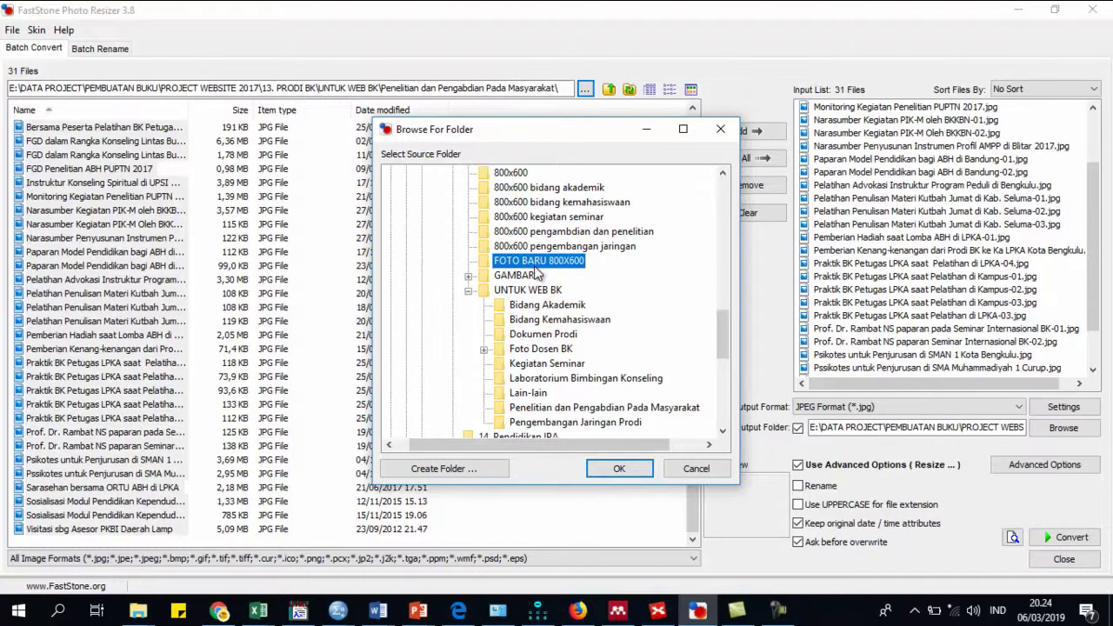
{"action": "key", "text": "Up"}
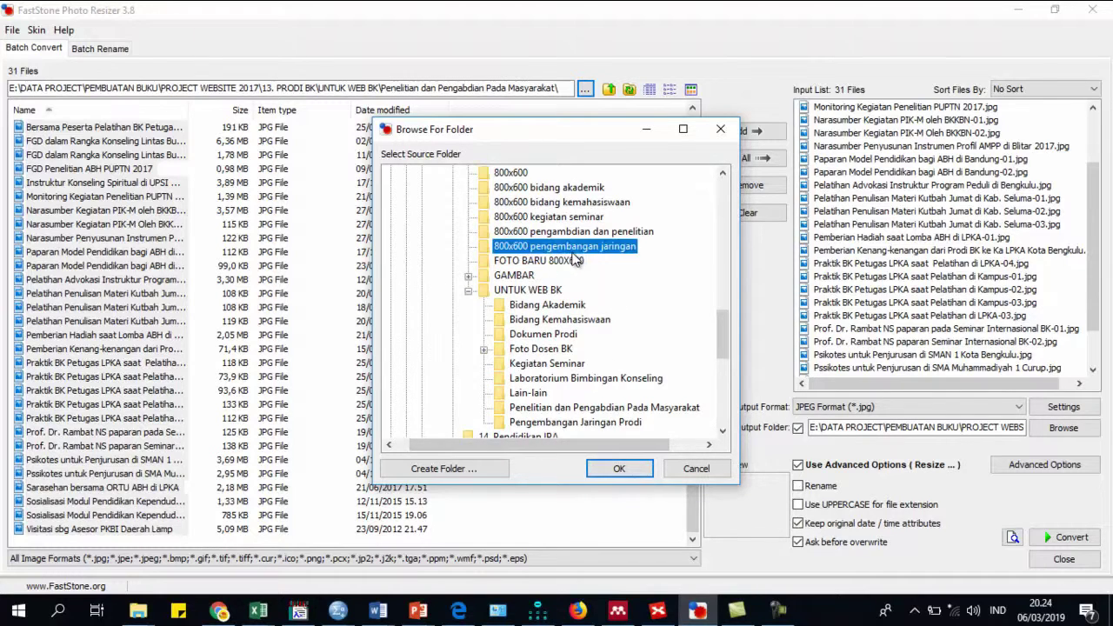
{"action": "left_click", "coordinate": [576, 261]}
{"action": "left_click", "coordinate": [619, 468]}
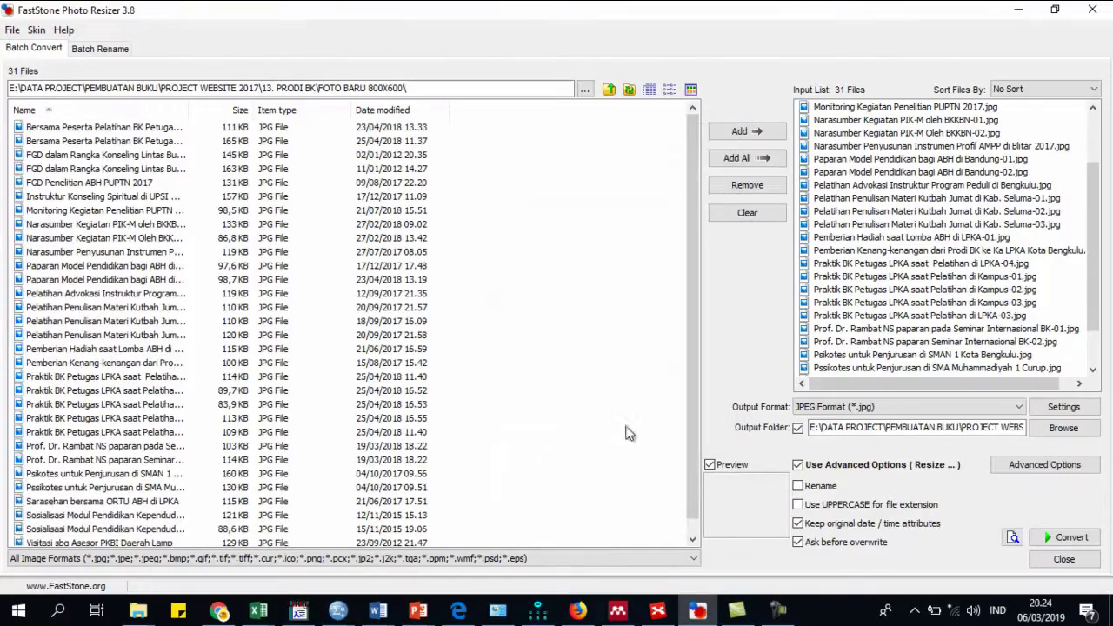
Preview several converted photos across the list to check their pixel dimensions and file sizes.
{"action": "left_click", "coordinate": [146, 143]}
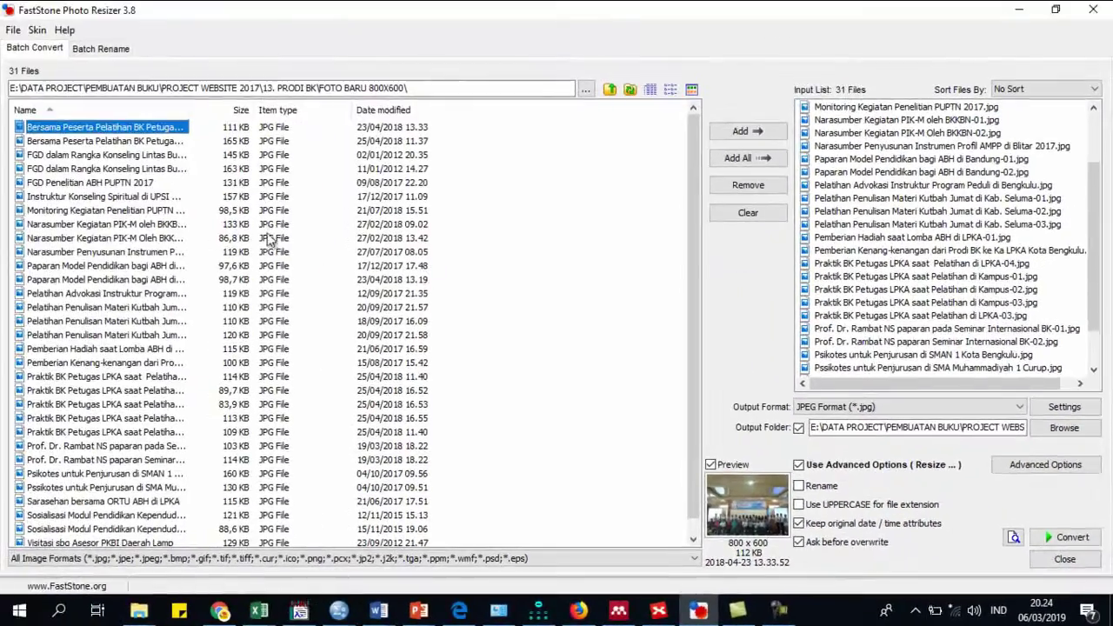
{"action": "left_click", "coordinate": [149, 265]}
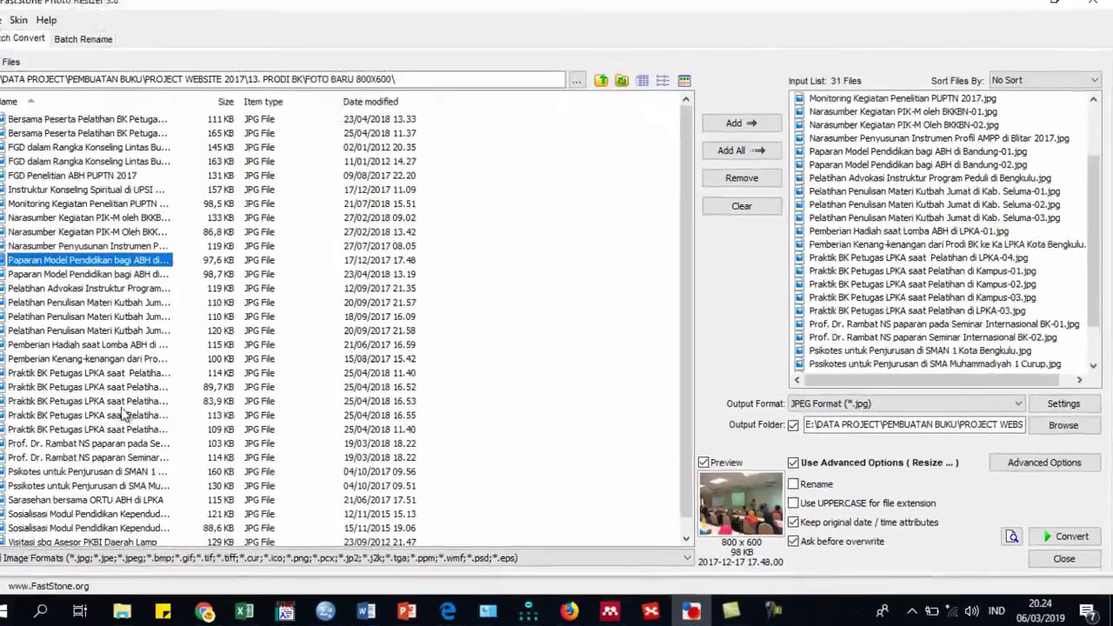
{"action": "left_click", "coordinate": [122, 401]}
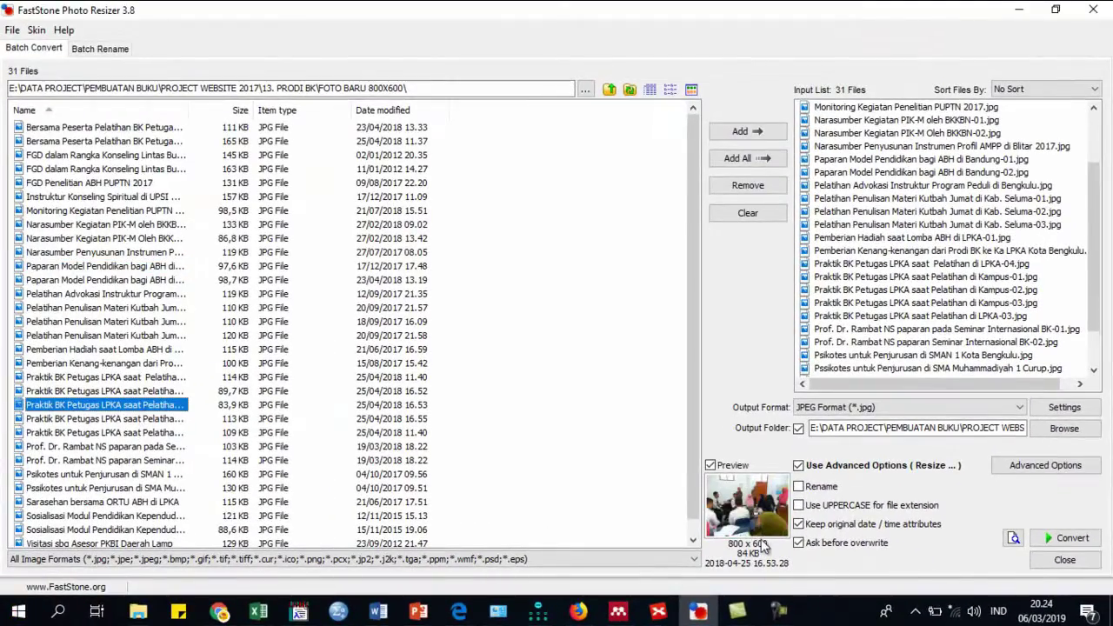
{"action": "scroll", "coordinate": [235, 465], "scroll_direction": "down", "scroll_amount": 1}
{"action": "left_click", "coordinate": [106, 464]}
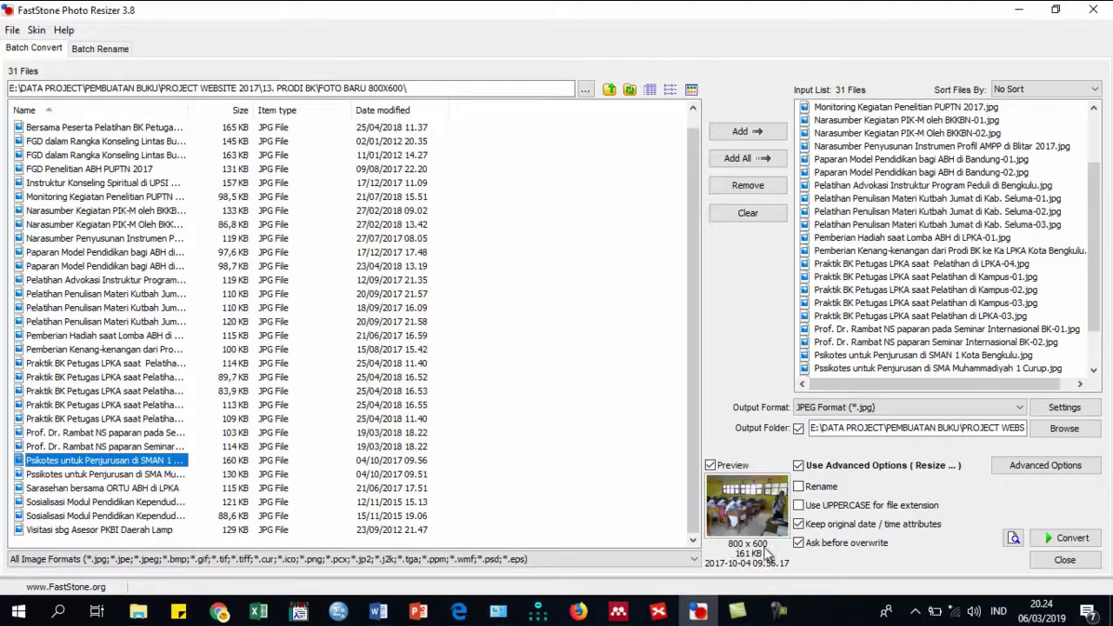
{"action": "left_click", "coordinate": [131, 238]}
{"action": "scroll", "coordinate": [161, 275], "scroll_direction": "up", "scroll_amount": 1}
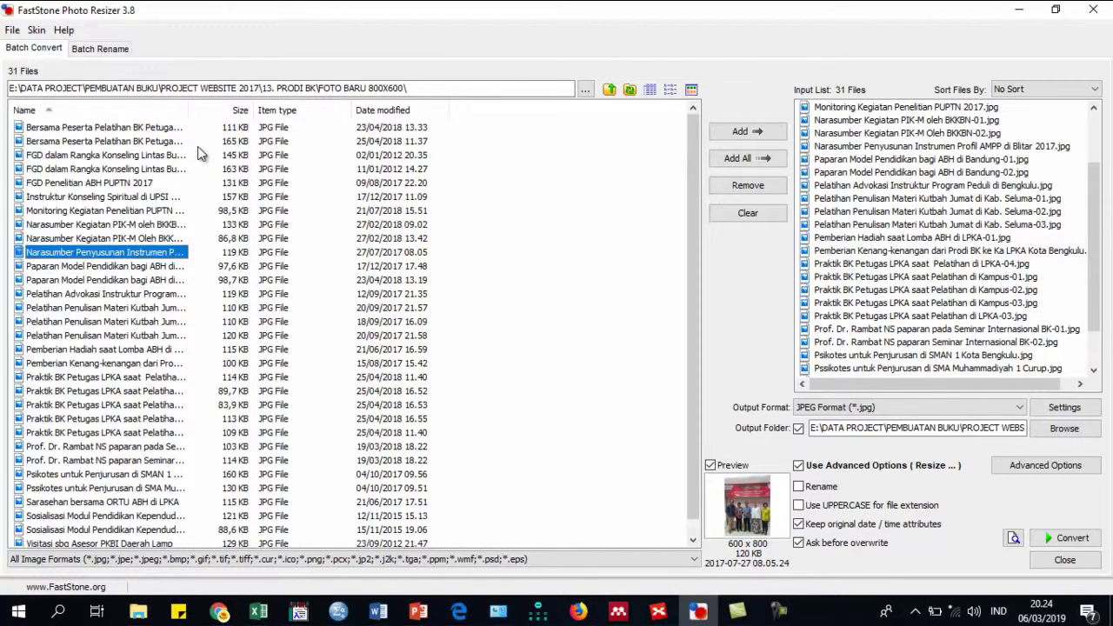
{"action": "scroll", "coordinate": [157, 218], "scroll_direction": "down", "scroll_amount": 1}
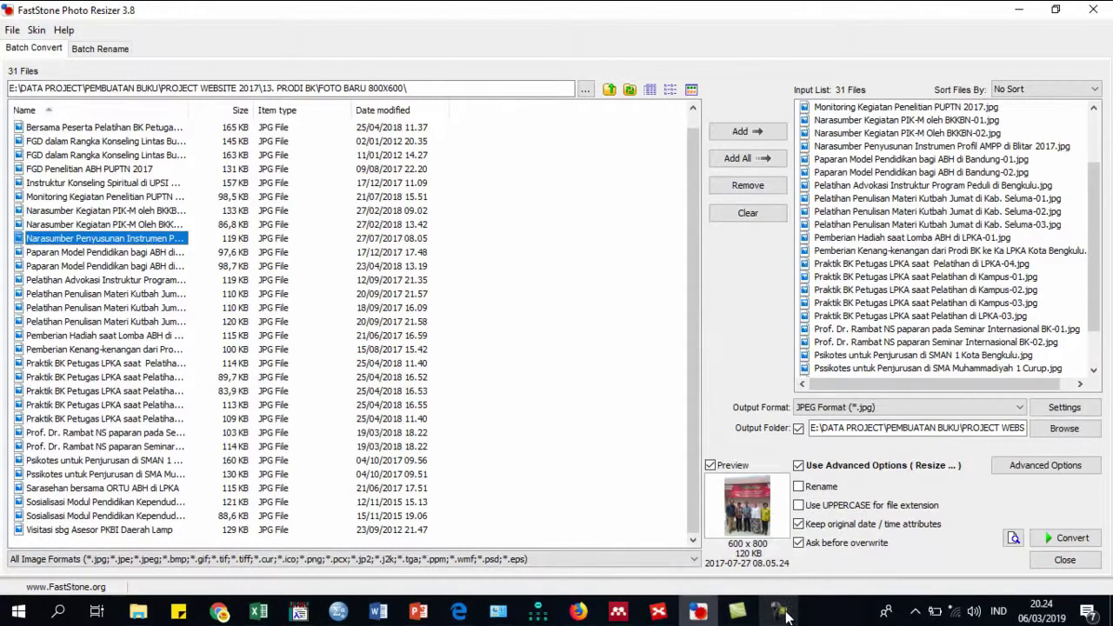
{"action": "mouse_move", "coordinate": [769, 604]}
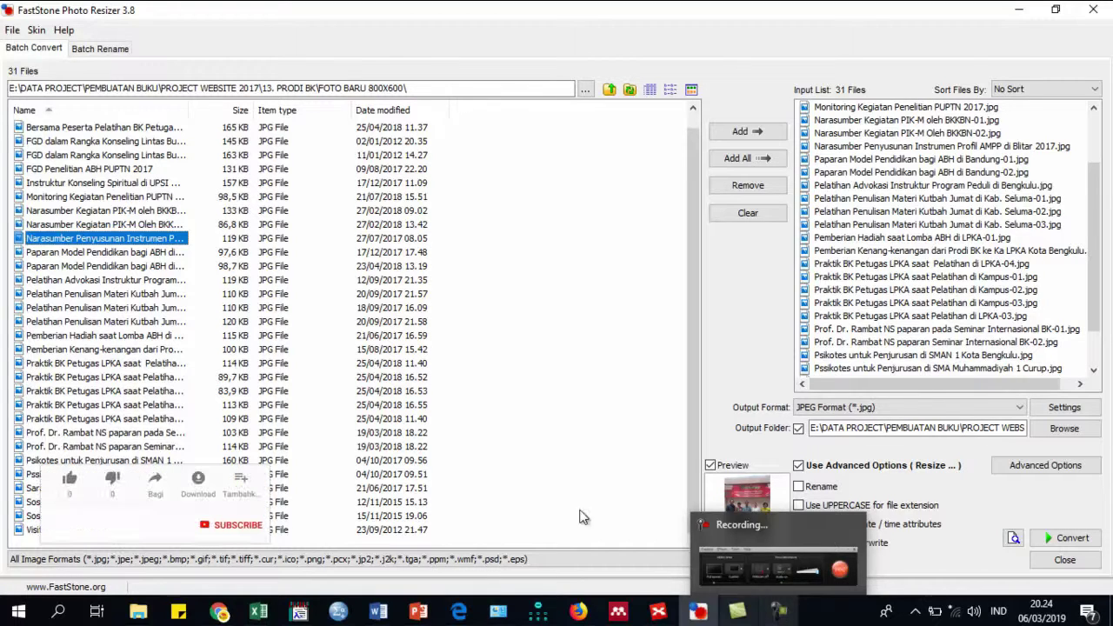